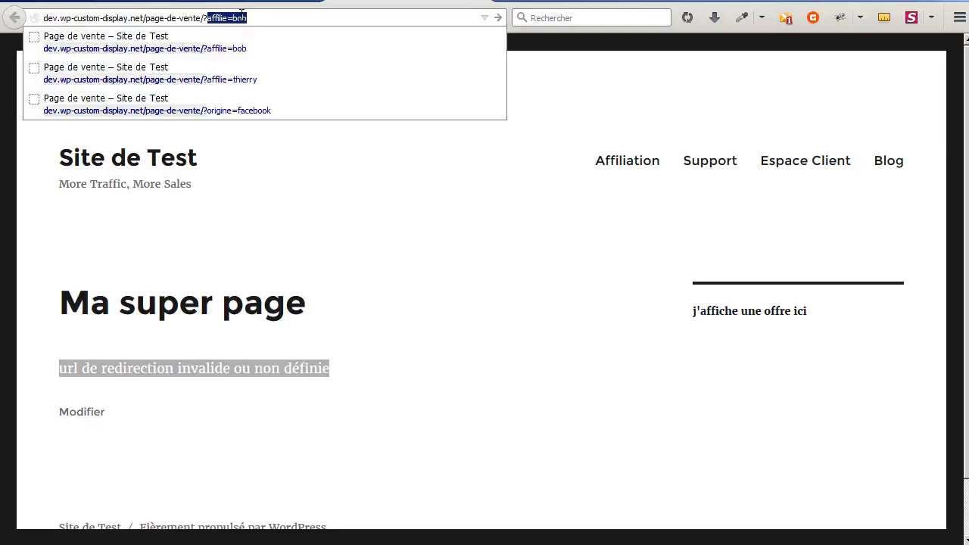
# - Load the page-de-vente address with an empty toto parameter and with toto=bob to test the redirect
pyautogui.write('toto=')
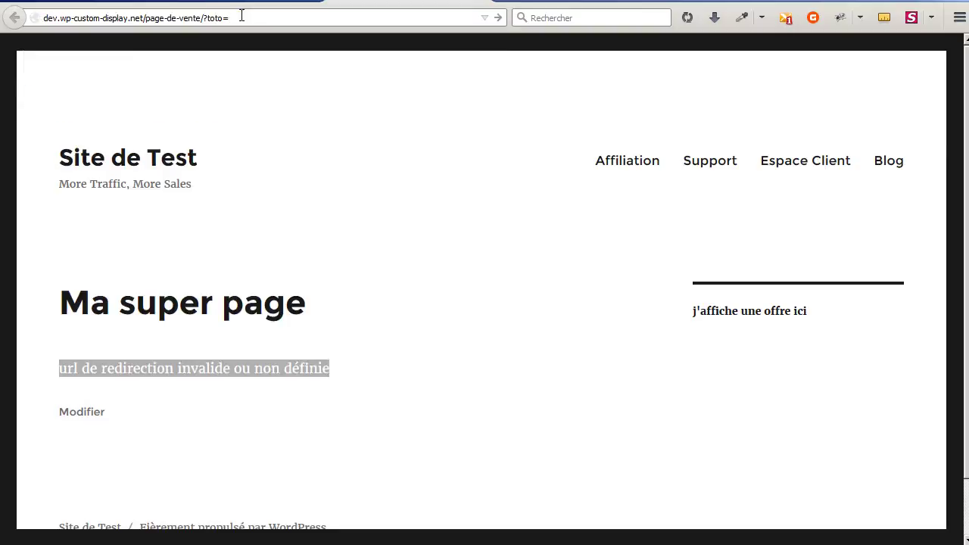
pyautogui.press('Return')
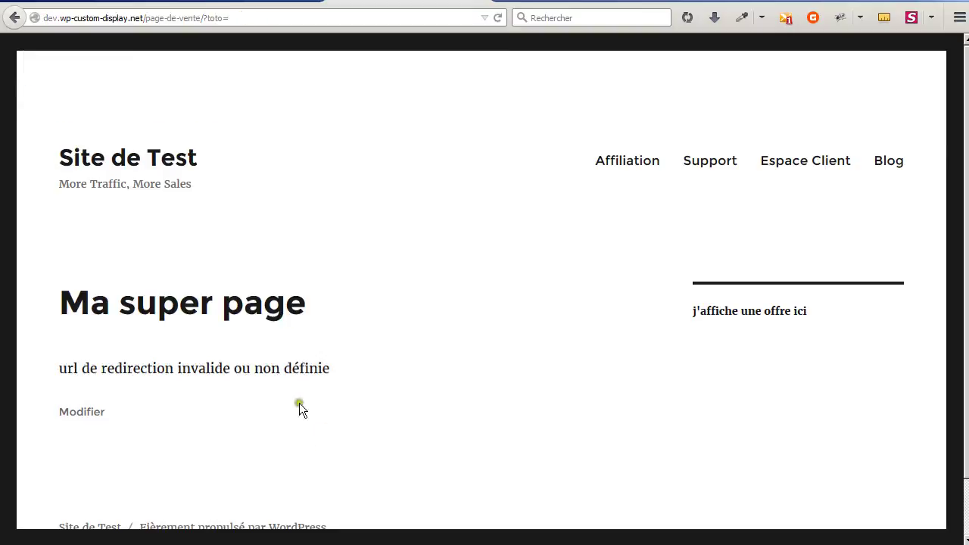
pyautogui.click(242, 18)
pyautogui.moveTo(224, 18); pyautogui.dragTo(245, 20)
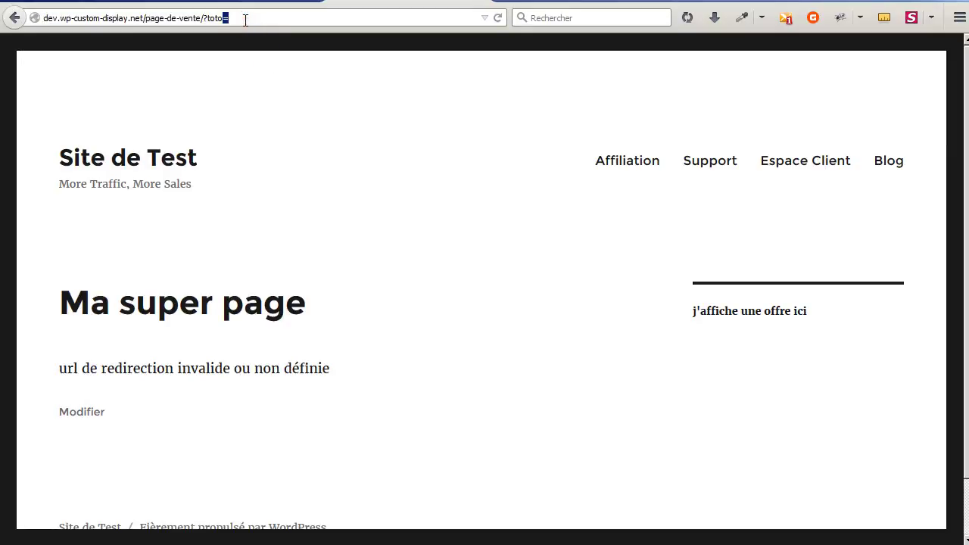
pyautogui.write('bob=bb')
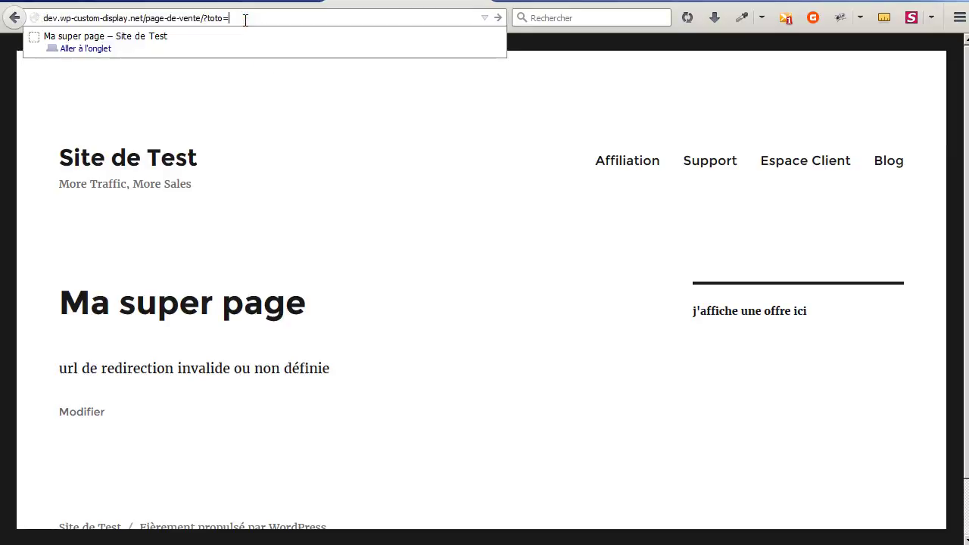
pyautogui.write('bo')
pyautogui.press('Return')
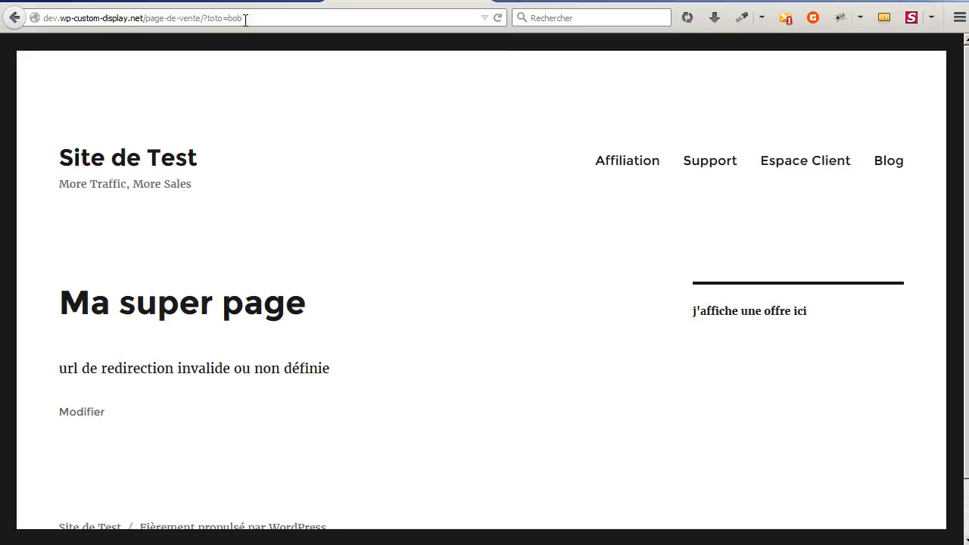
pyautogui.click(236, 15)
pyautogui.click(233, 16)
pyautogui.doubleClick(234, 17)
pyautogui.write('h')
pyautogui.write('ttp://www.google?.Fr')
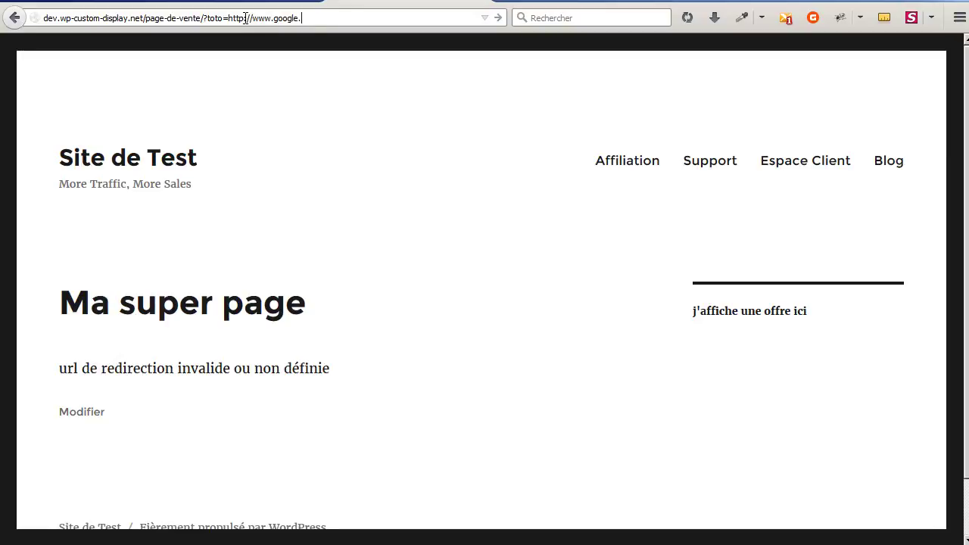
pyautogui.press('Return')
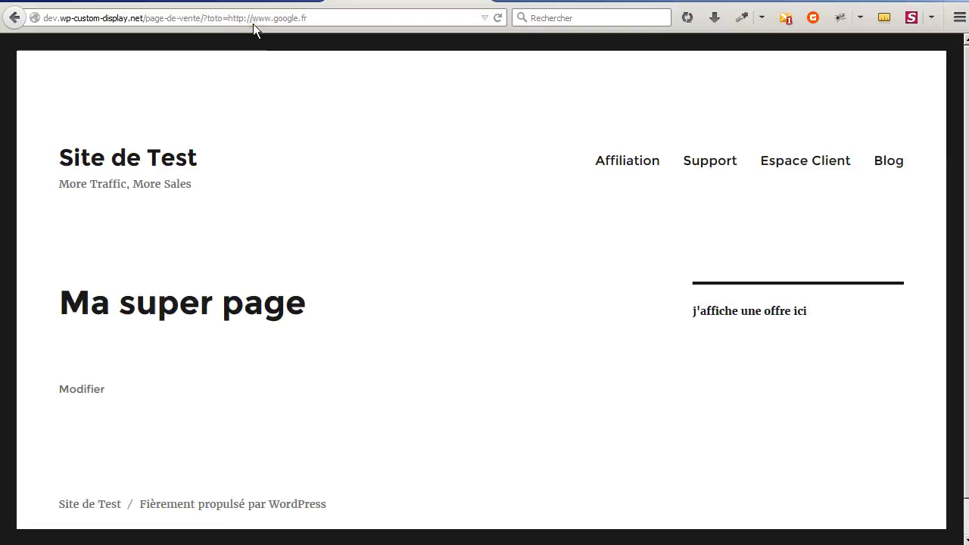
# - Set the redirection value in the page's redirect shortcode to 5 and update the page
pyautogui.click(259, 2)
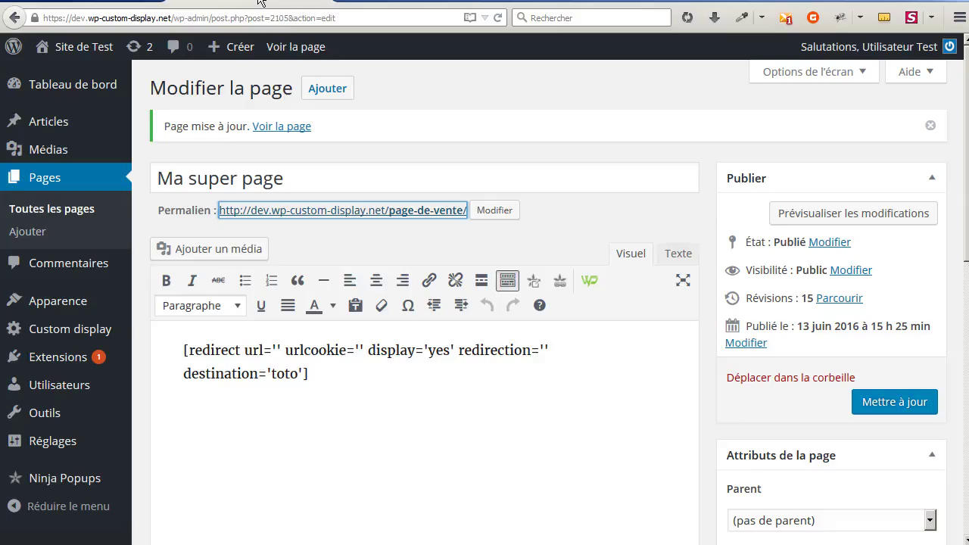
pyautogui.click(339, 2)
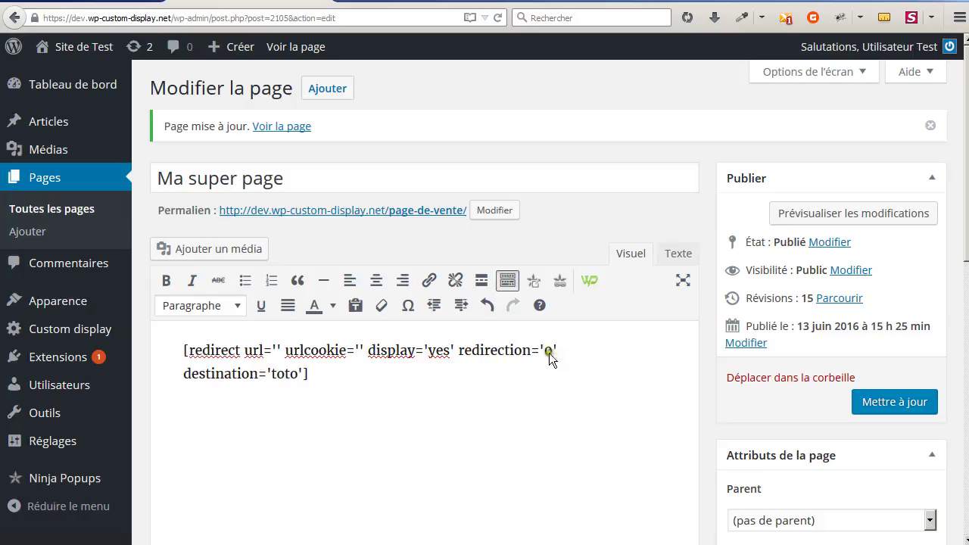
pyautogui.click(549, 352)
pyautogui.press('BackSpace')
pyautogui.write('5')
pyautogui.click(868, 403)
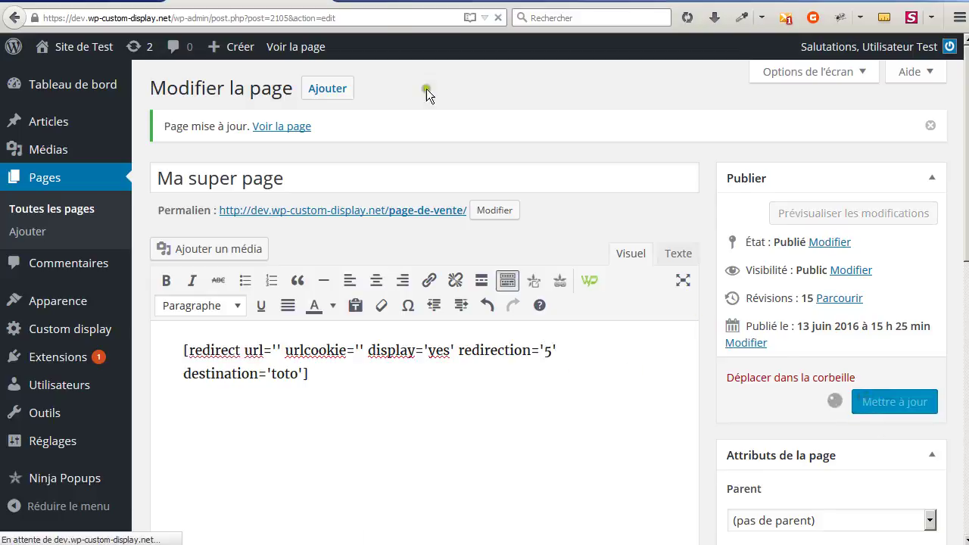
pyautogui.click(402, 3)
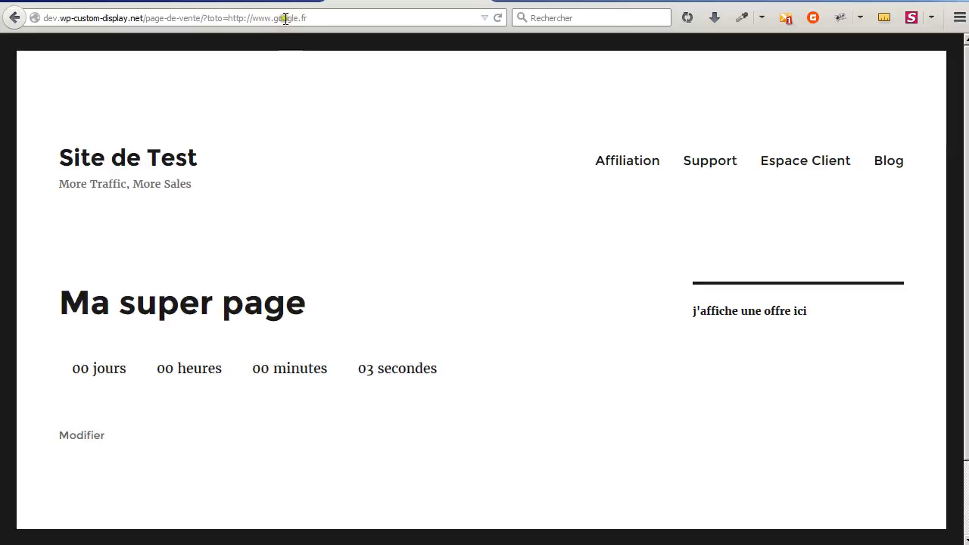
pyautogui.moveTo(228, 18); pyautogui.dragTo(386, 19)
pyautogui.click(386, 19)
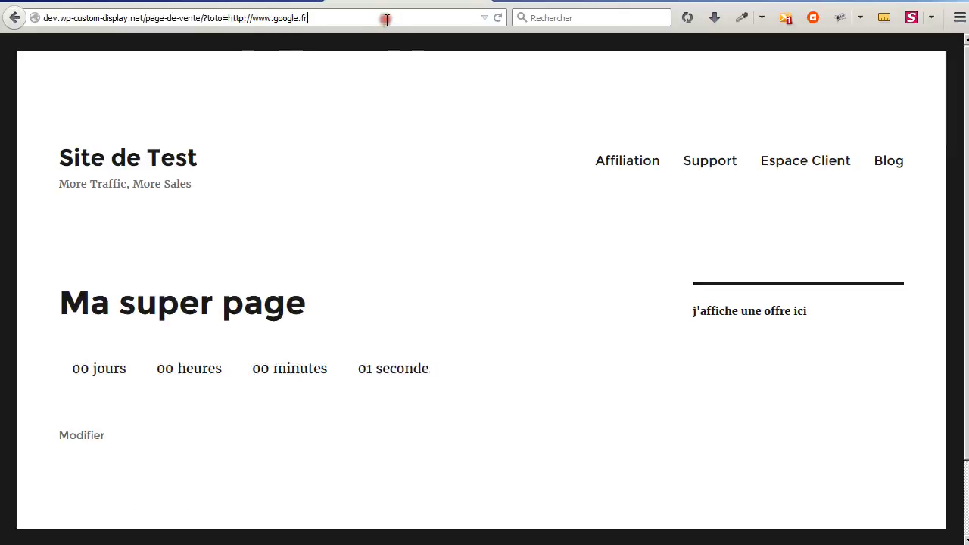
pyautogui.click(14, 17)
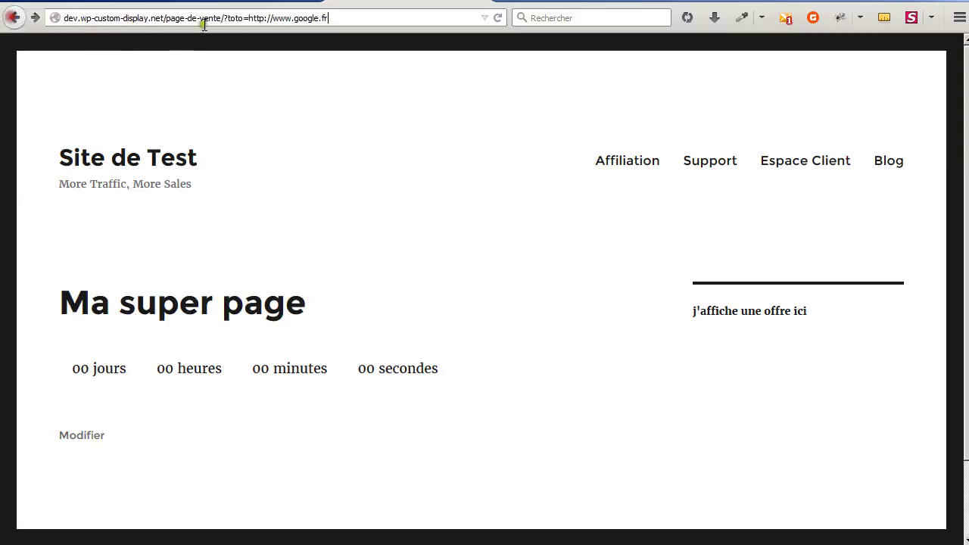
pyautogui.doubleClick(299, 18)
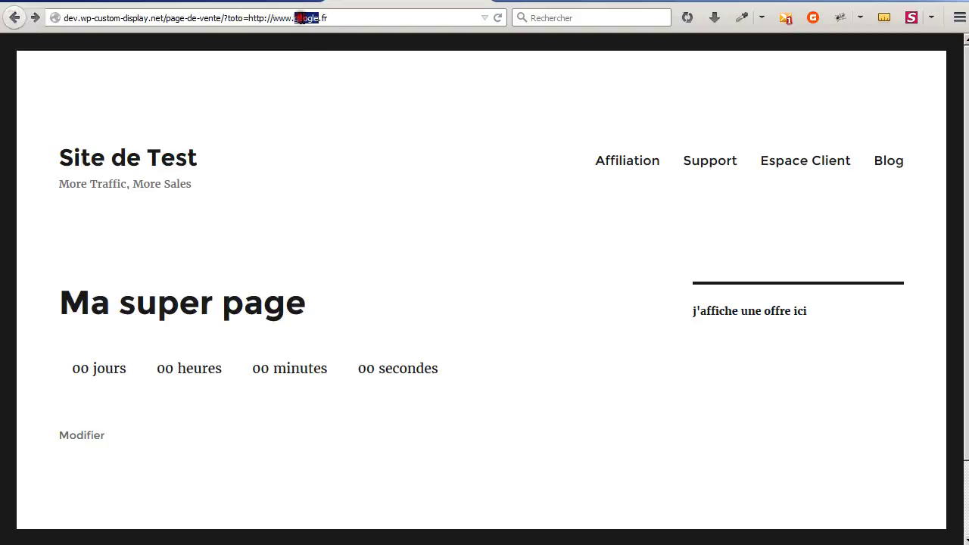
pyautogui.write('yahoo')
pyautogui.press('Return')
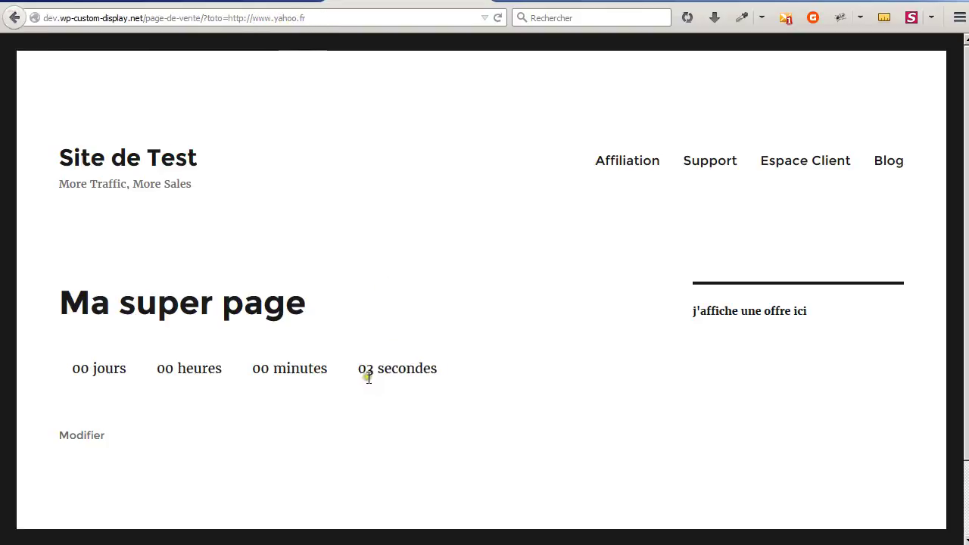
pyautogui.click(283, 3)
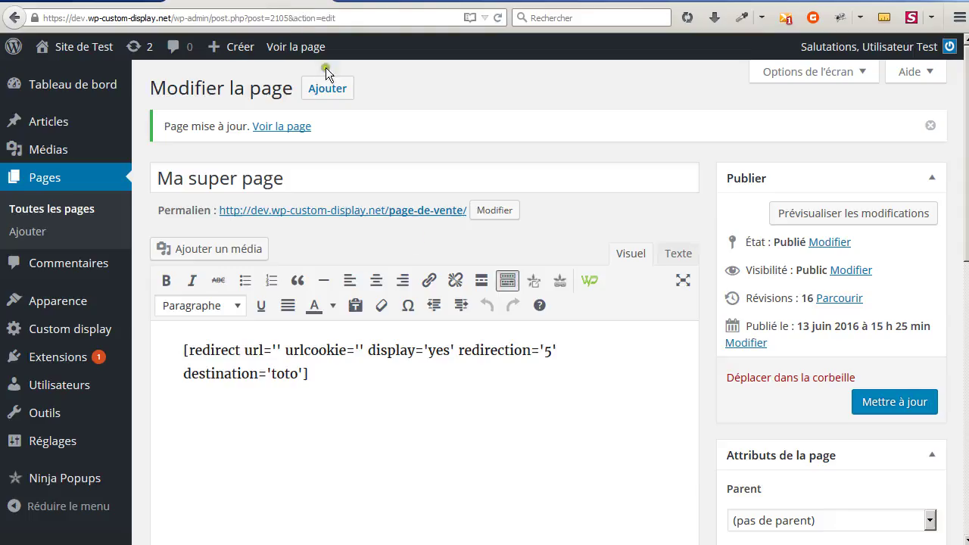
pyautogui.click(401, 3)
pyautogui.click(18, 21)
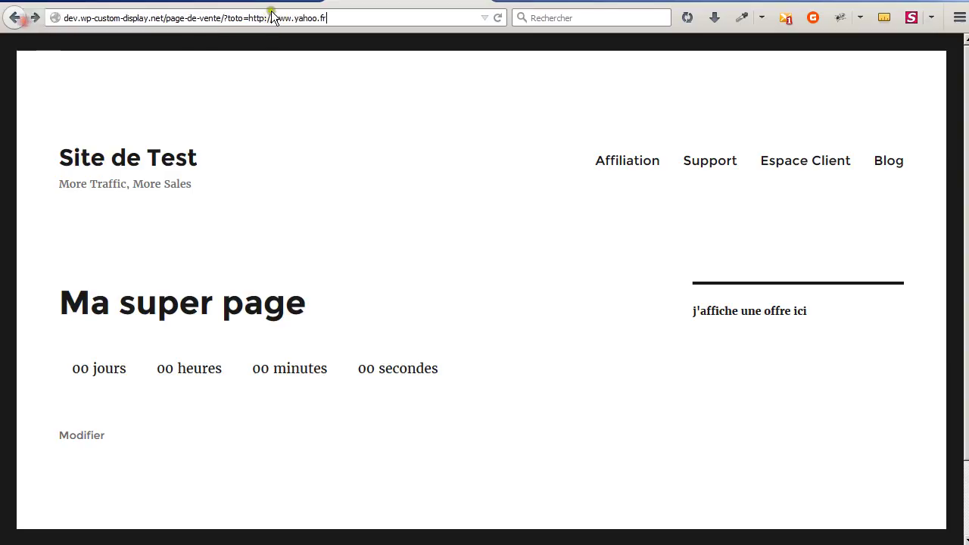
pyautogui.doubleClick(306, 19)
pyautogui.moveTo(327, 20); pyautogui.dragTo(353, 18)
pyautogui.write('site.com')
pyautogui.press('Return')
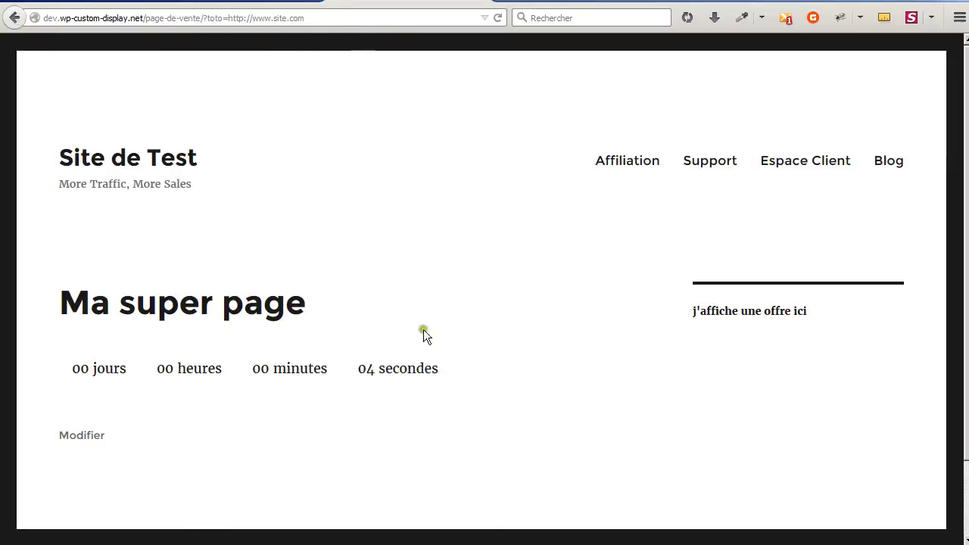
# - Inspect the address reached by the redirect and go back to the sales page
pyautogui.click(316, 17)
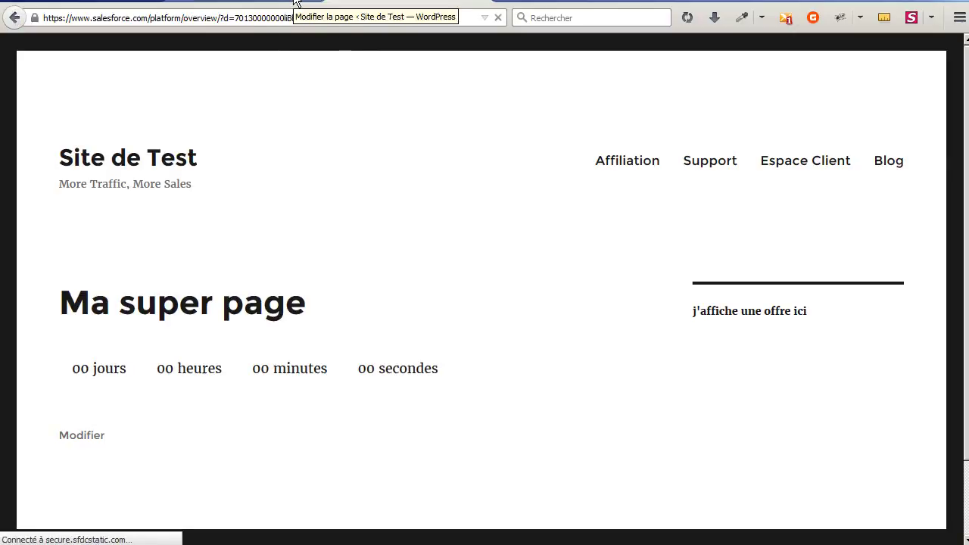
pyautogui.doubleClick(165, 18)
pyautogui.click(199, 19)
pyautogui.click(15, 22)
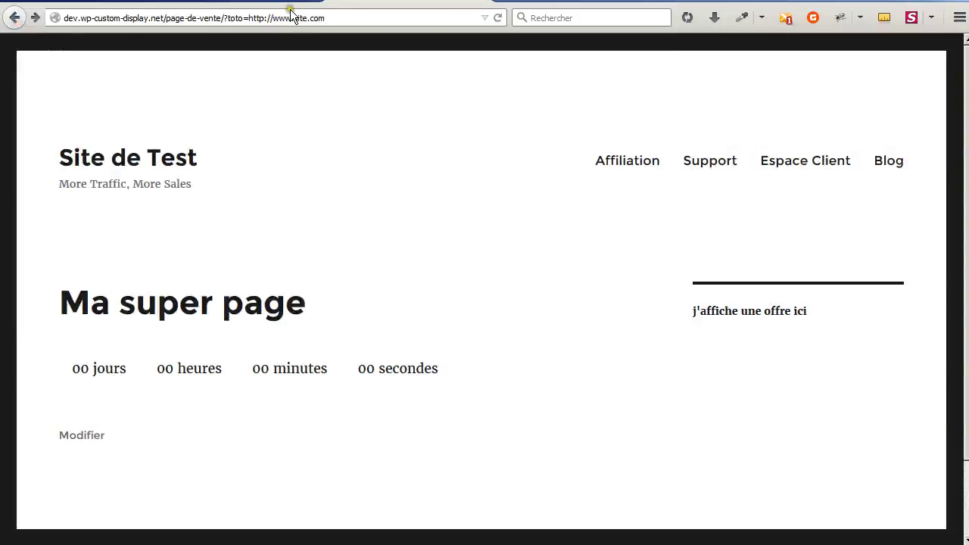
# - Delete the whole redirect shortcode from the content of "Ma super page" in the page editor
pyautogui.click(293, 3)
pyautogui.click(418, 370)
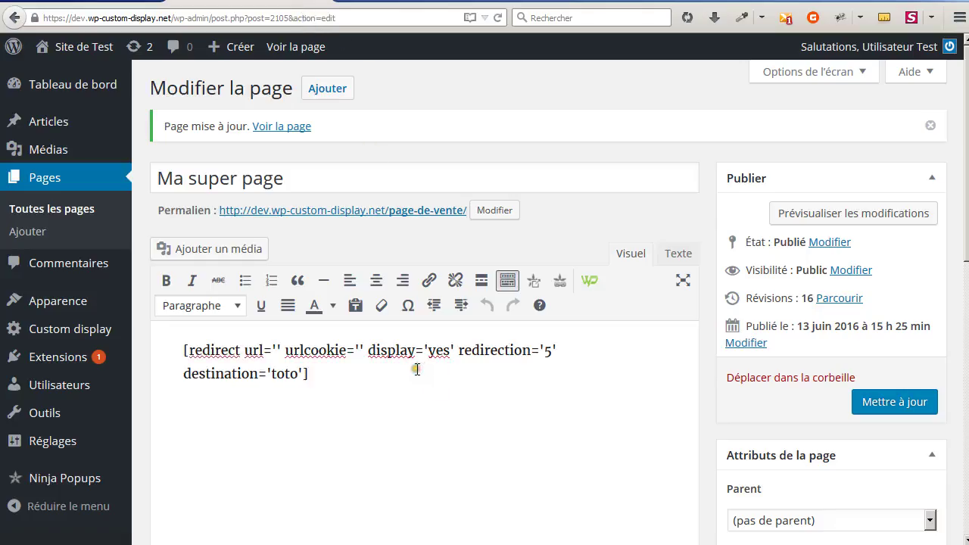
pyautogui.moveTo(395, 395); pyautogui.dragTo(174, 345)
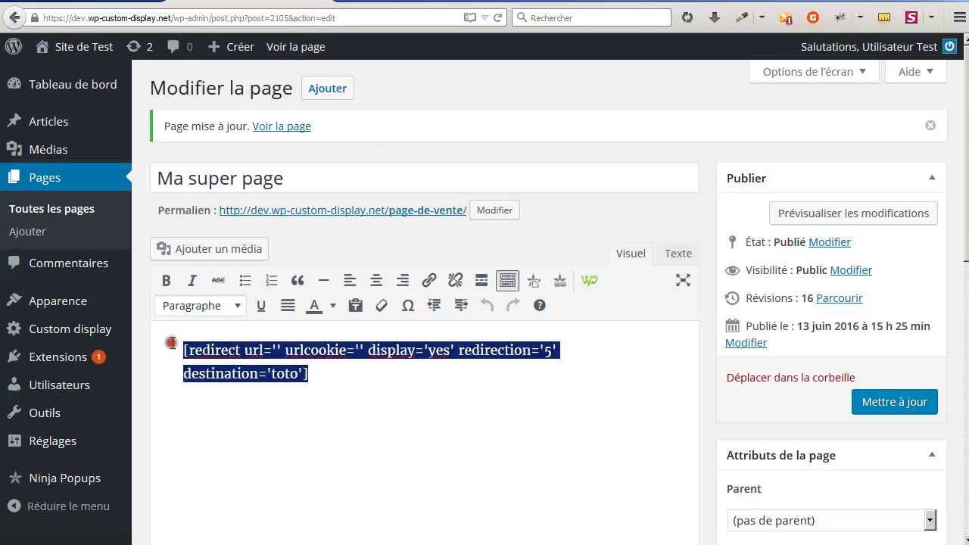
pyautogui.press('Delete')
# - Examine the "Redirection personnalisée" shortcode options with the type "Cookie qui stocke url" and close the generator without inserting anything
pyautogui.click(590, 280)
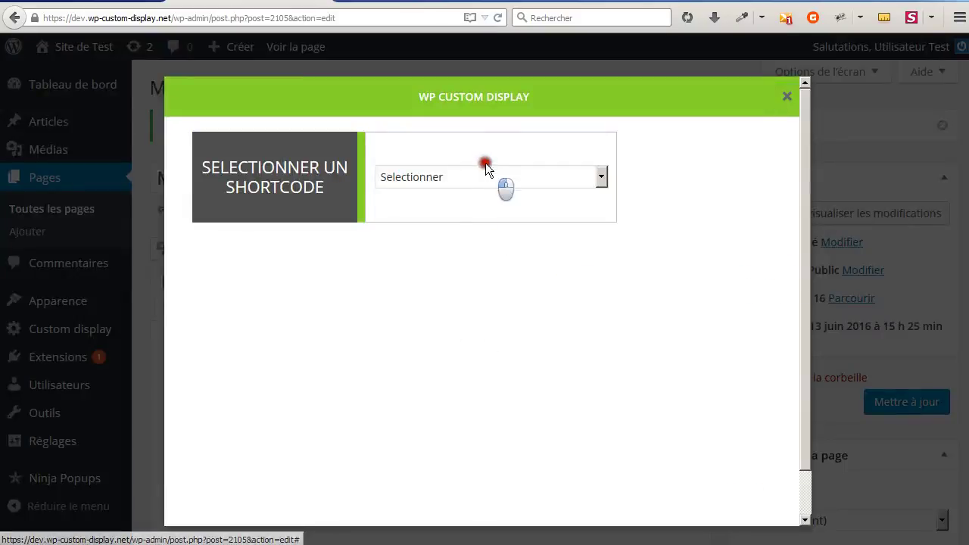
pyautogui.click(490, 177)
pyautogui.click(494, 245)
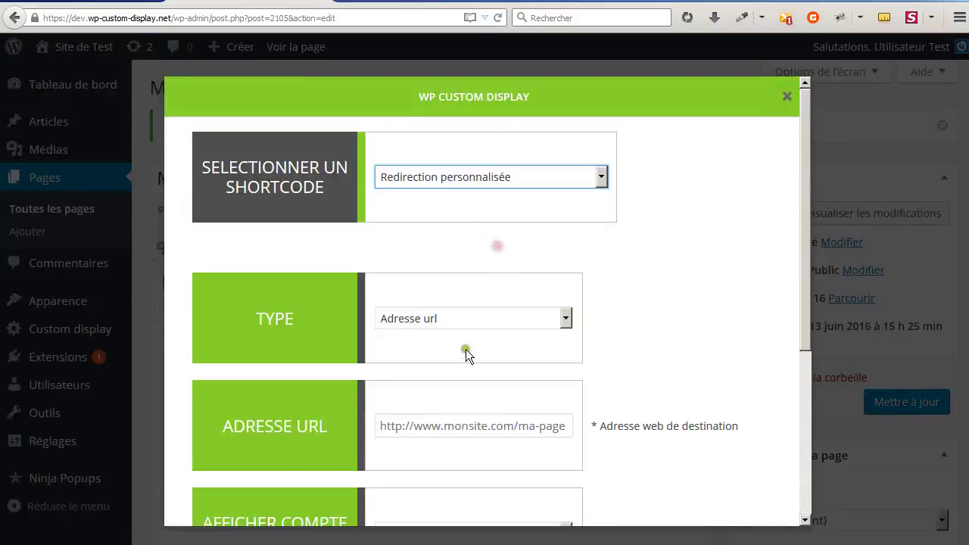
pyautogui.click(468, 324)
pyautogui.click(449, 369)
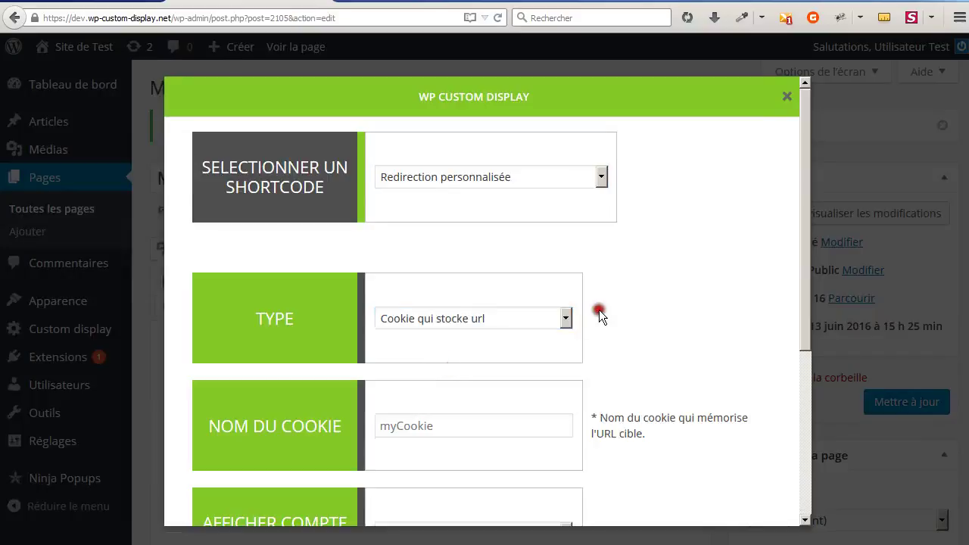
pyautogui.scroll(-1, 605, 288)
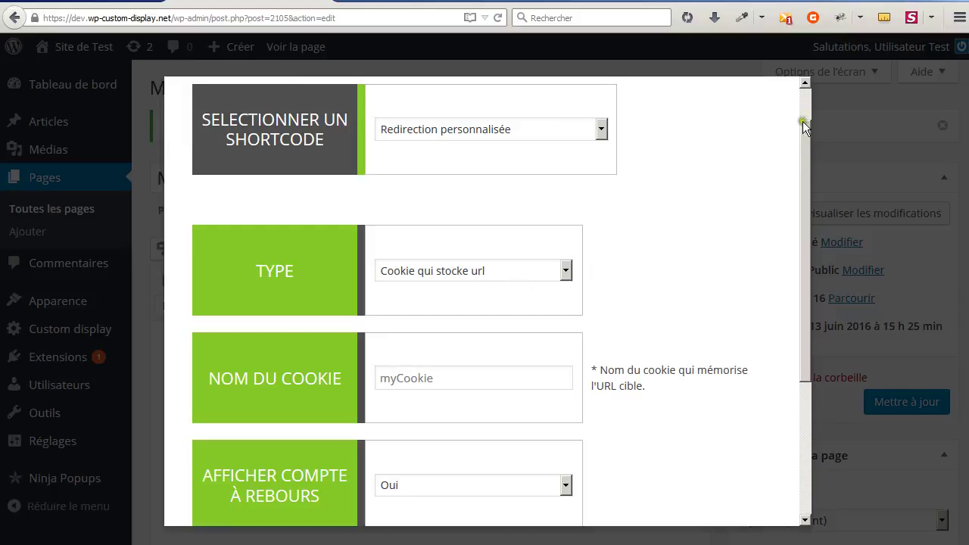
pyautogui.scroll(2, 802, 122)
pyautogui.click(796, 96)
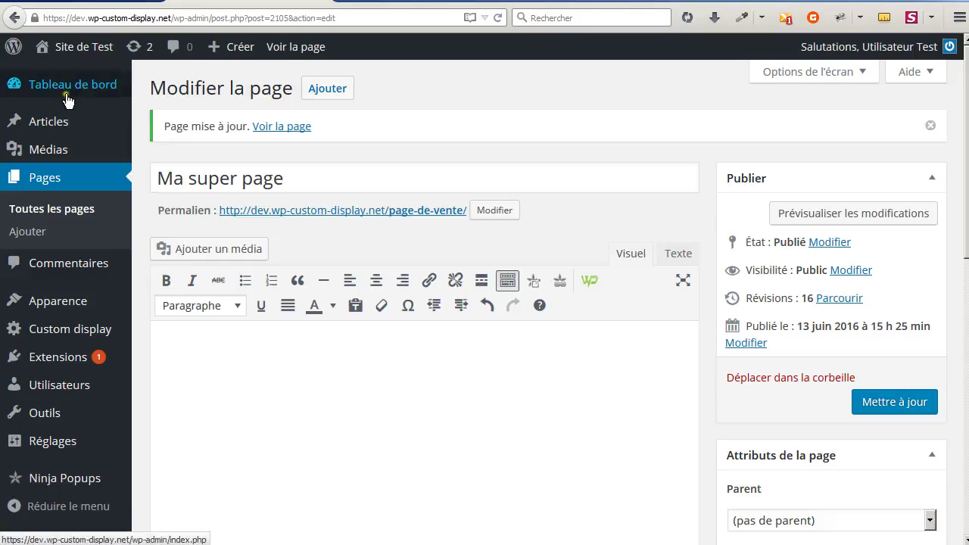
# - Choose the "Créer / supprimer un cookie" shortcode in the WP Custom Display generator and enable memorising the page URL
pyautogui.click(303, 366)
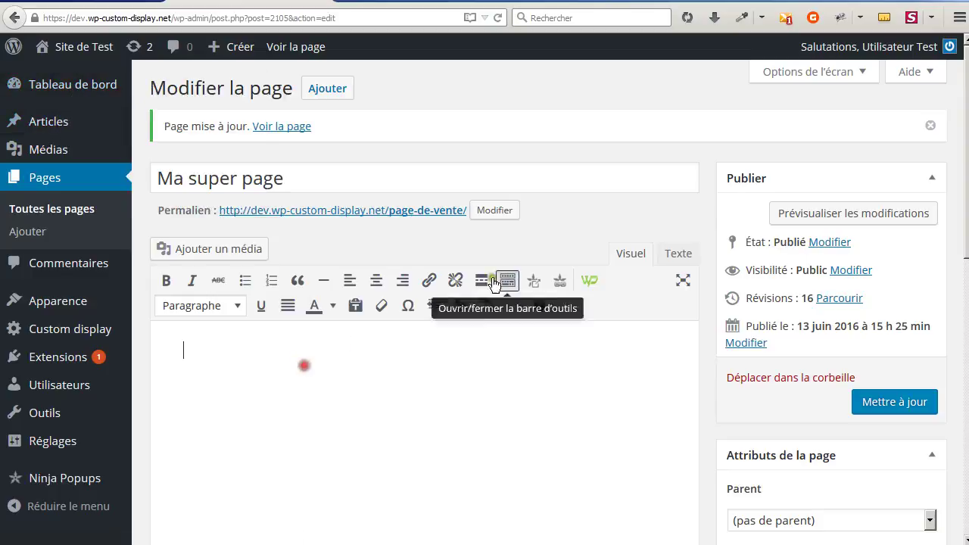
pyautogui.click(589, 280)
pyautogui.click(489, 180)
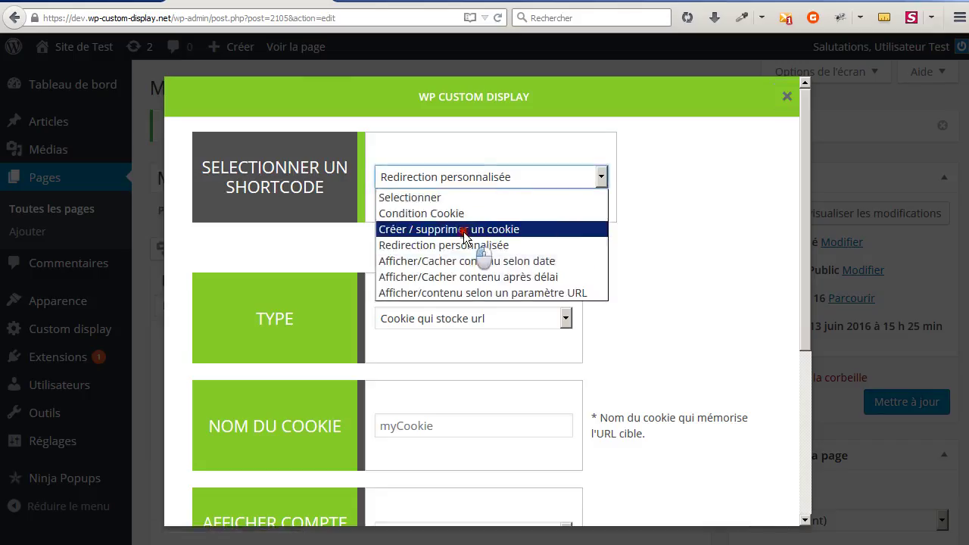
pyautogui.click(465, 235)
pyautogui.scroll(-5, 504, 456)
pyautogui.click(478, 406)
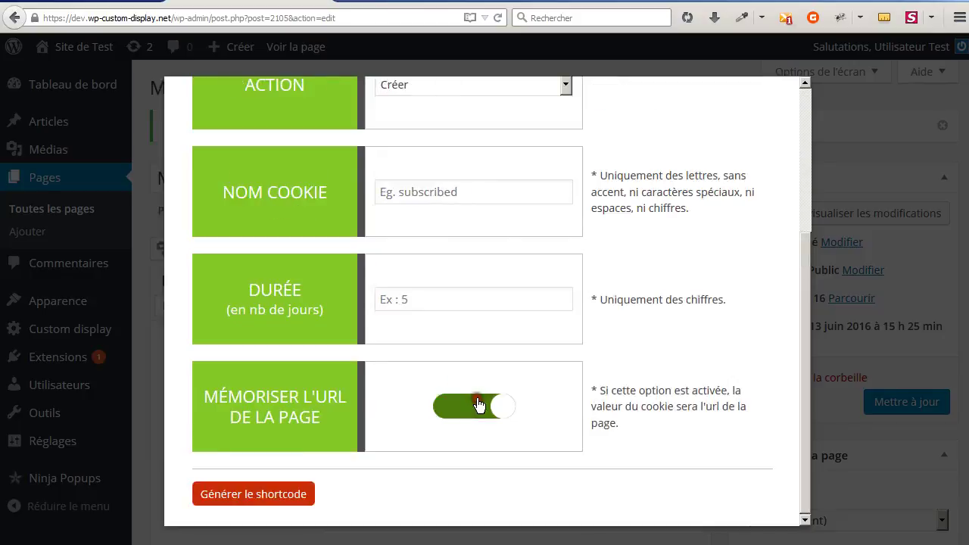
# - Name the cookie dernierarticlevu and copy that name
pyautogui.scroll(1, 630, 336)
pyautogui.click(440, 244)
pyautogui.write('mr')
pyautogui.press('BackSpace')
pyautogui.write('dernierarticlevue')
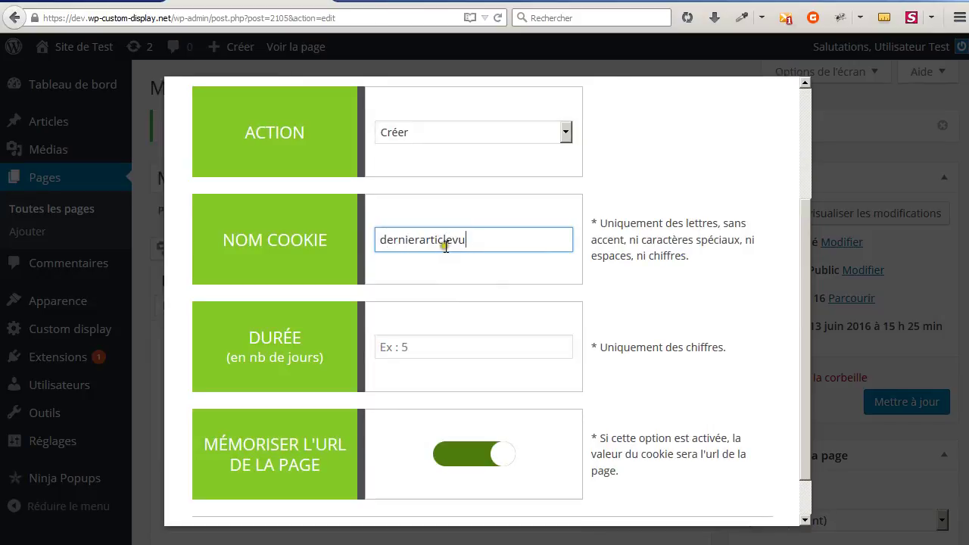
pyautogui.moveTo(484, 242); pyautogui.dragTo(313, 262)
pyautogui.hotkey('ctrl', 'c')
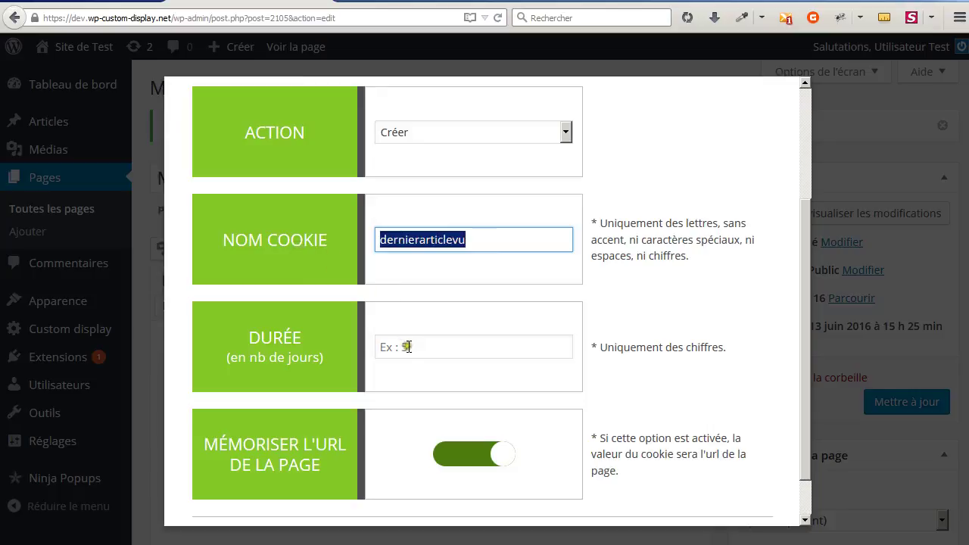
# - Generate the cookie shortcode with a duration of 365 days and select the inserted code in the page content
pyautogui.click(460, 351)
pyautogui.write('365')
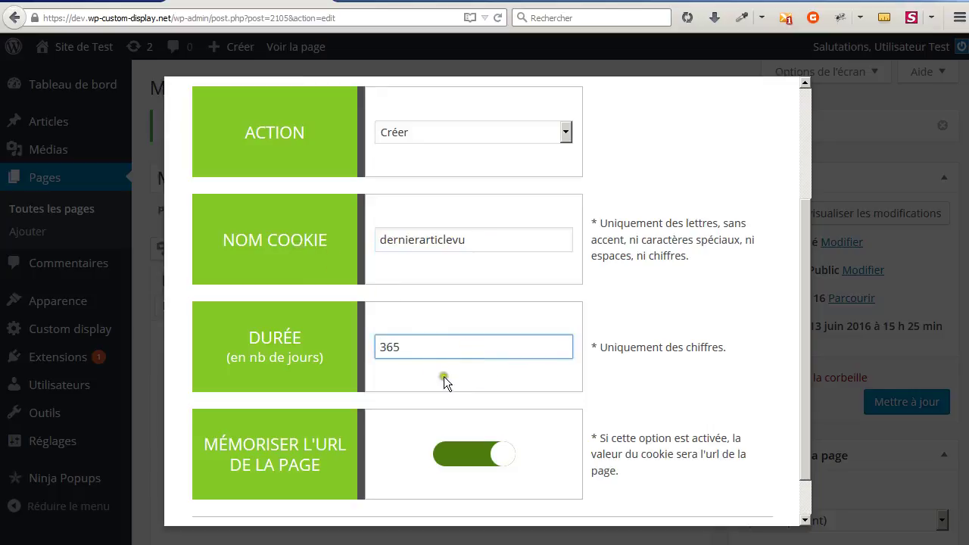
pyautogui.scroll(-1, 602, 307)
pyautogui.click(210, 493)
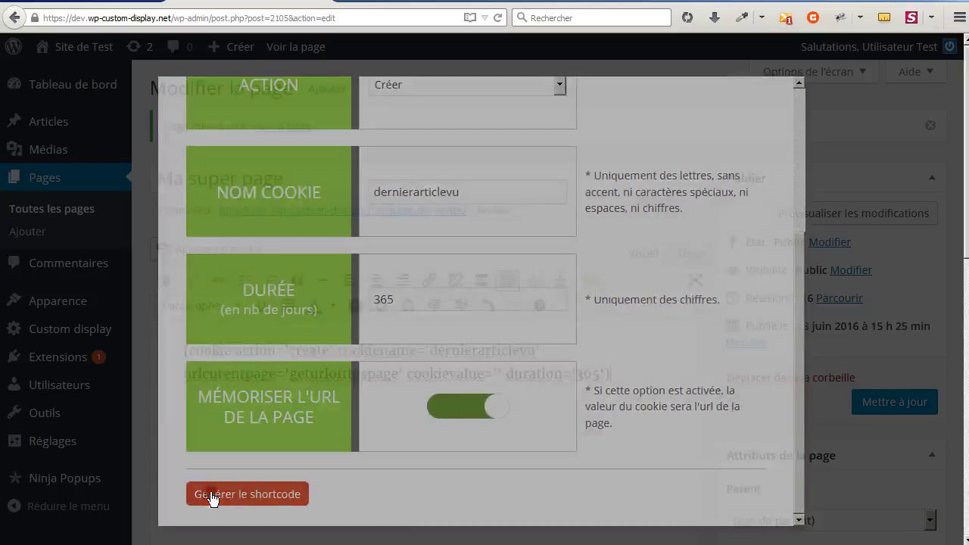
pyautogui.moveTo(621, 379); pyautogui.dragTo(137, 342)
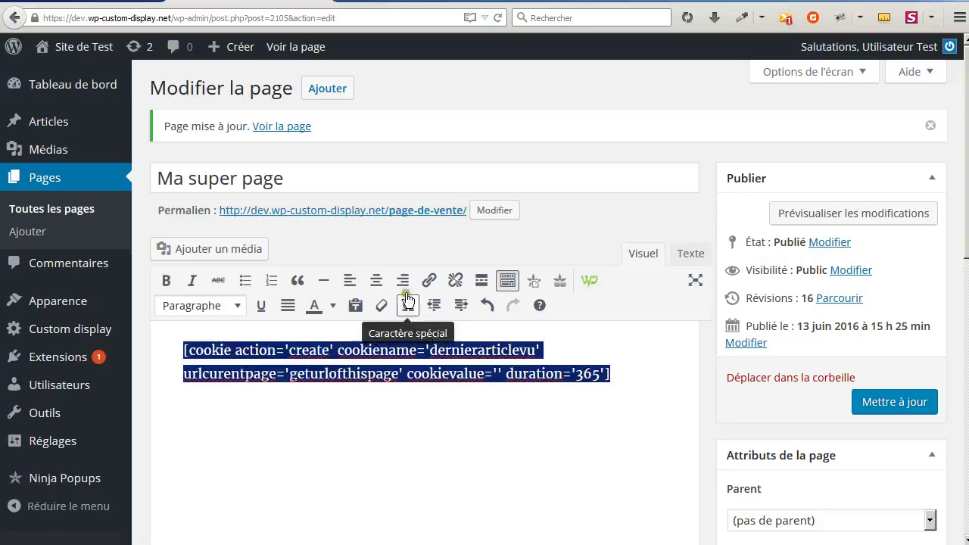
# - Delete the whole cookie creation shortcode from the content of the page "Ma super page"
pyautogui.moveTo(215, 211); pyautogui.dragTo(465, 216)
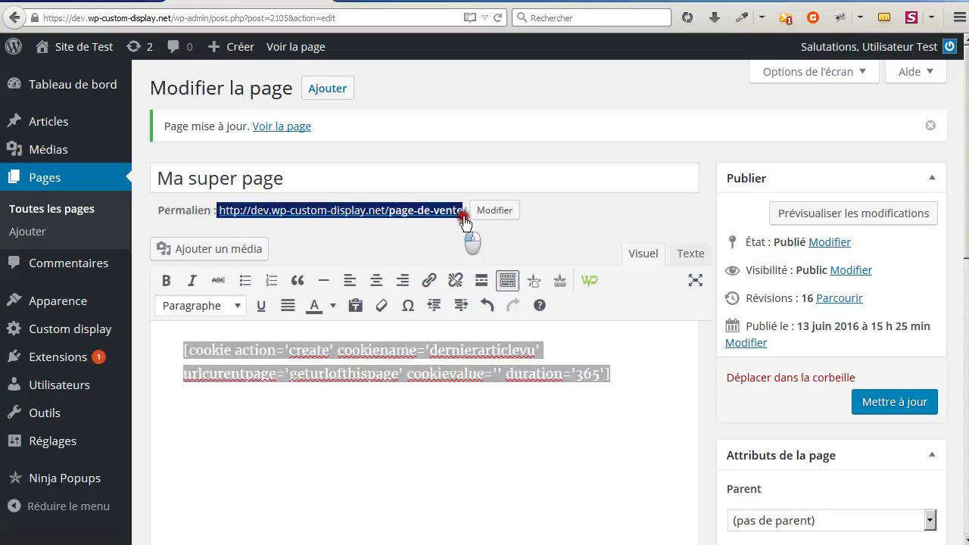
pyautogui.click(466, 244)
pyautogui.click(613, 375)
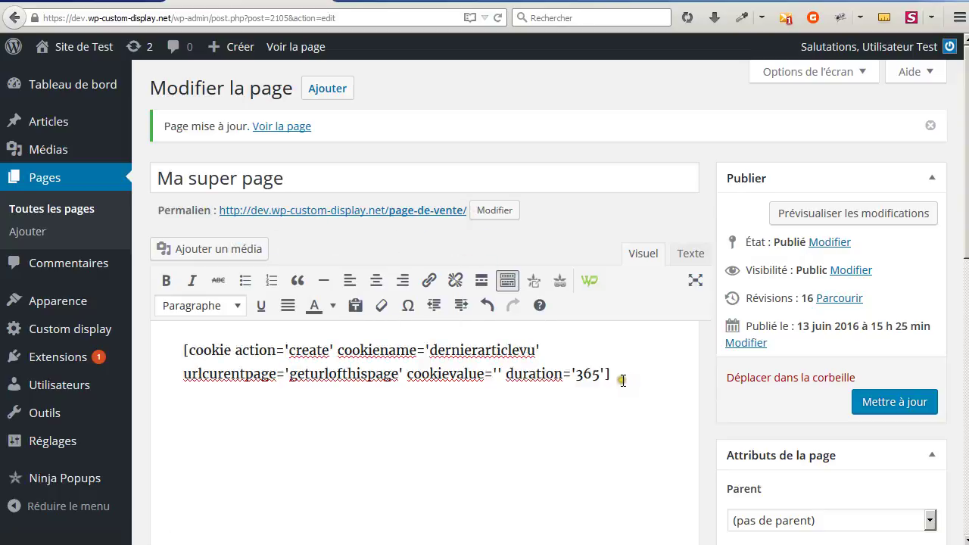
pyautogui.hotkey('ctrl', 'a')
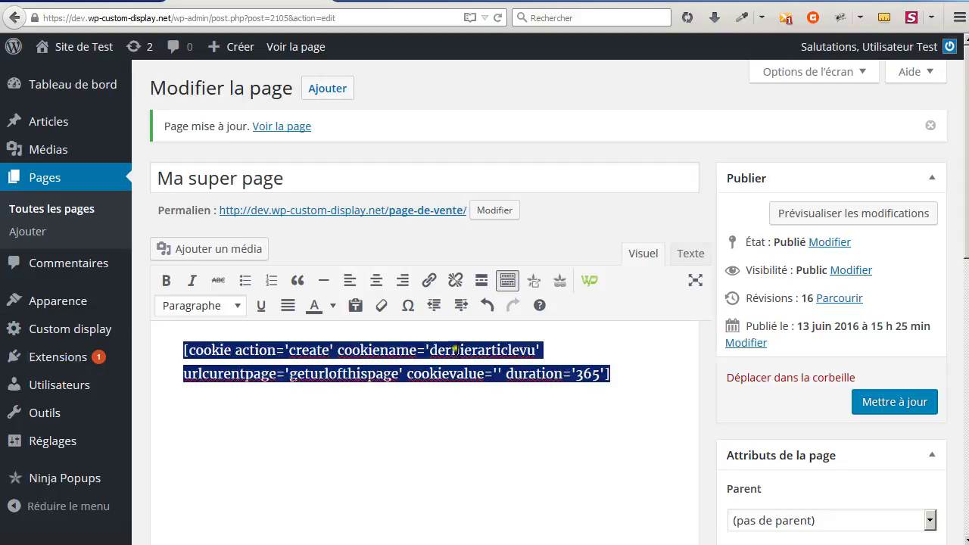
pyautogui.press('Delete')
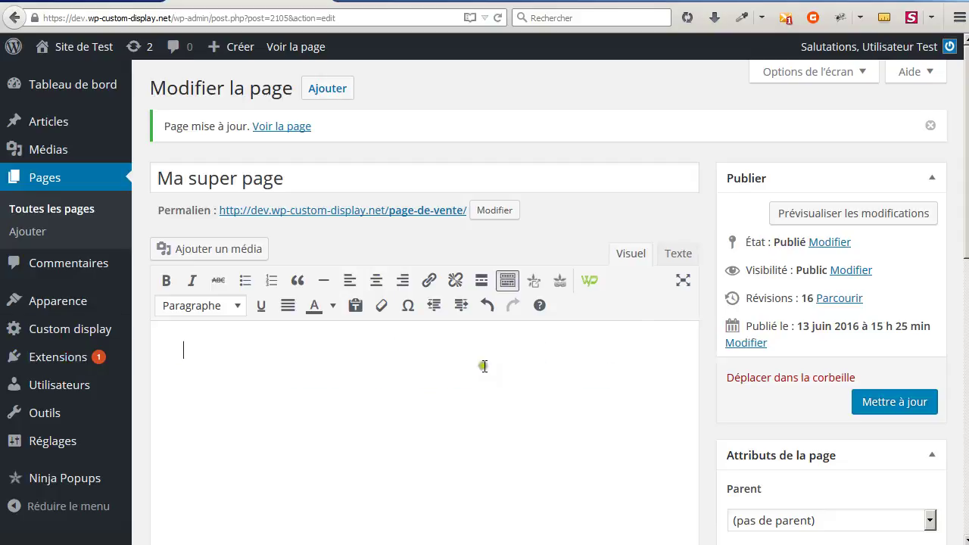
# - Choose the "Redirection personnalisée" shortcode in the WP Custom Display generator with type "Cookie qui stocke url" and cookie name dernierarticlevu
pyautogui.click(589, 280)
pyautogui.click(506, 171)
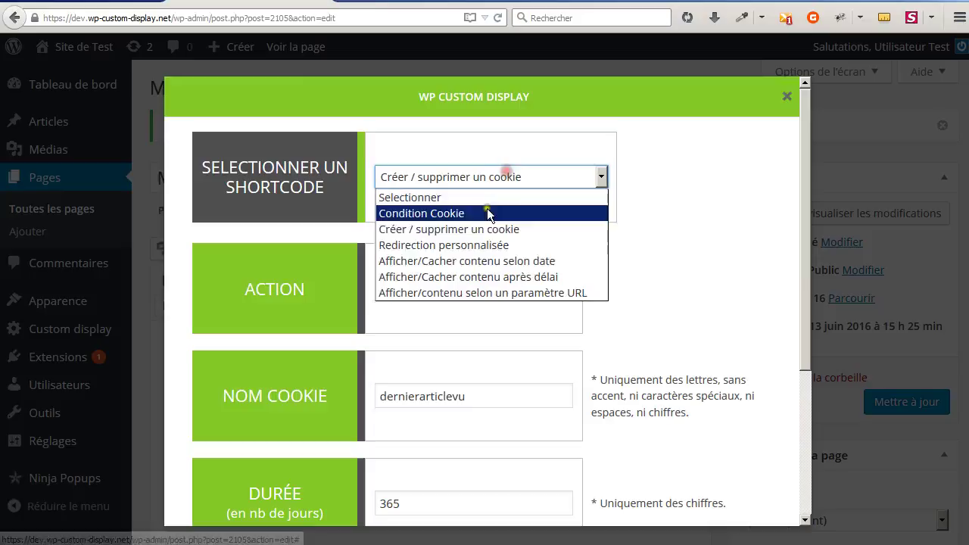
pyautogui.click(485, 244)
pyautogui.click(448, 318)
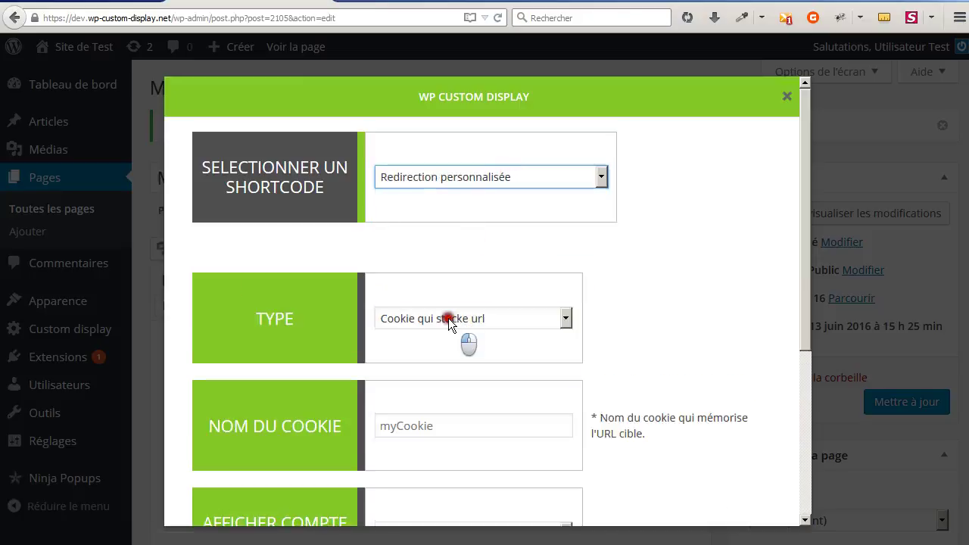
pyautogui.click(458, 436)
pyautogui.scroll(-1, 606, 363)
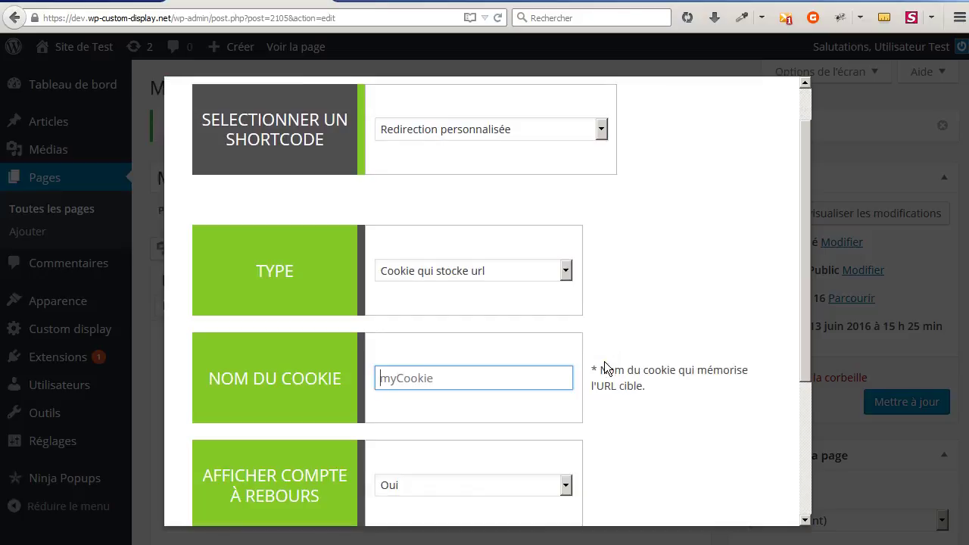
pyautogui.hotkey('ctrl', 'v')
pyautogui.scroll(-2, 494, 387)
pyautogui.scroll(-1, 494, 387)
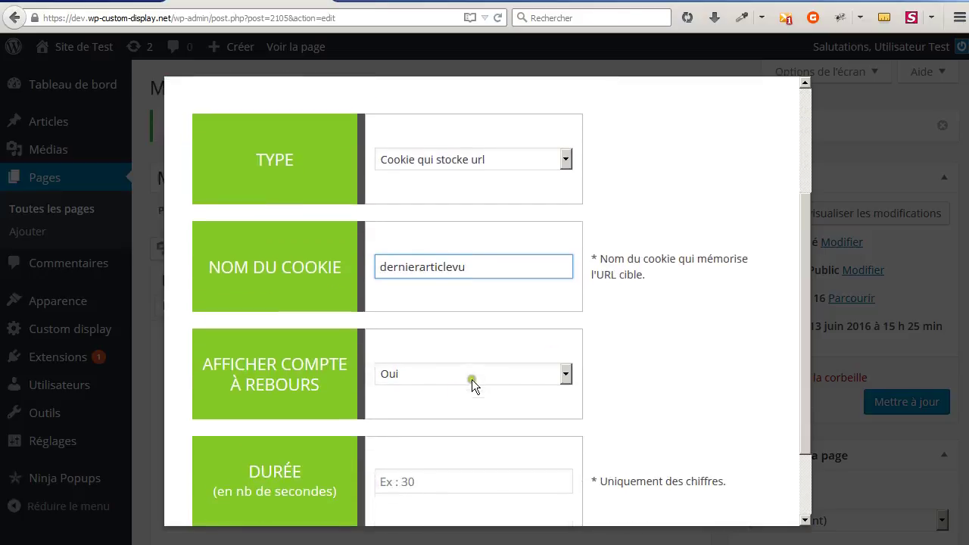
# - Set the countdown display to "Non" and the duration to 0 seconds, and generate the redirect shortcode
pyautogui.click(495, 342)
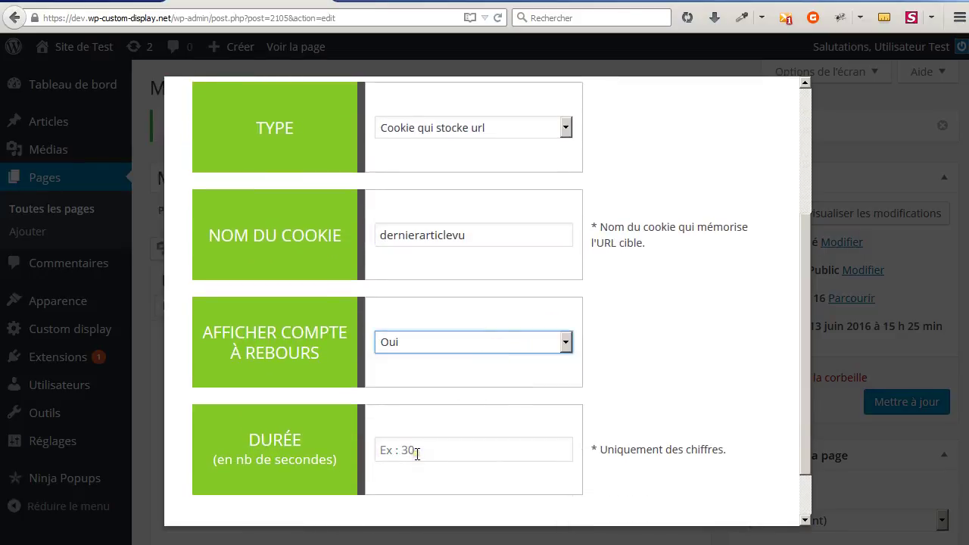
pyautogui.click(434, 450)
pyautogui.write('0')
pyautogui.click(464, 332)
pyautogui.click(448, 377)
pyautogui.click(423, 445)
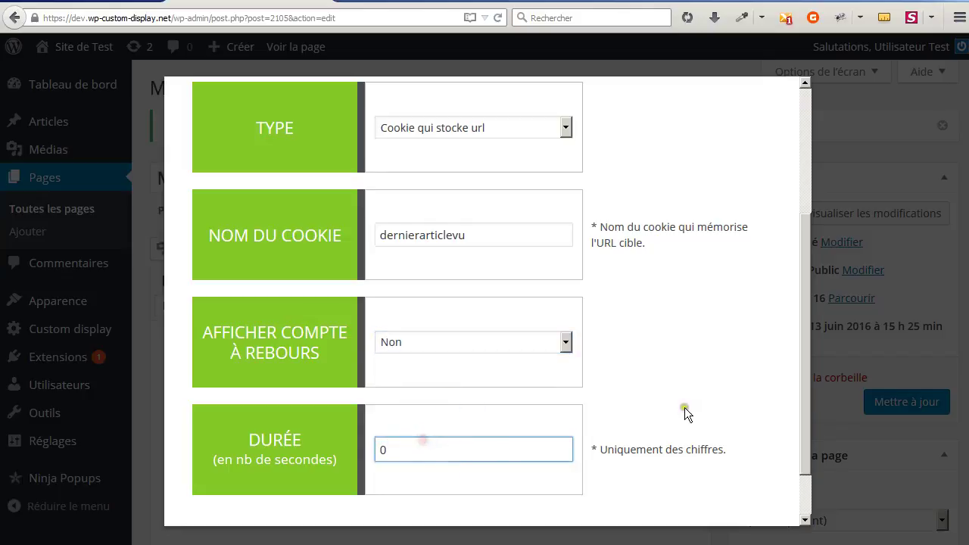
pyautogui.scroll(-1, 685, 412)
pyautogui.click(439, 394)
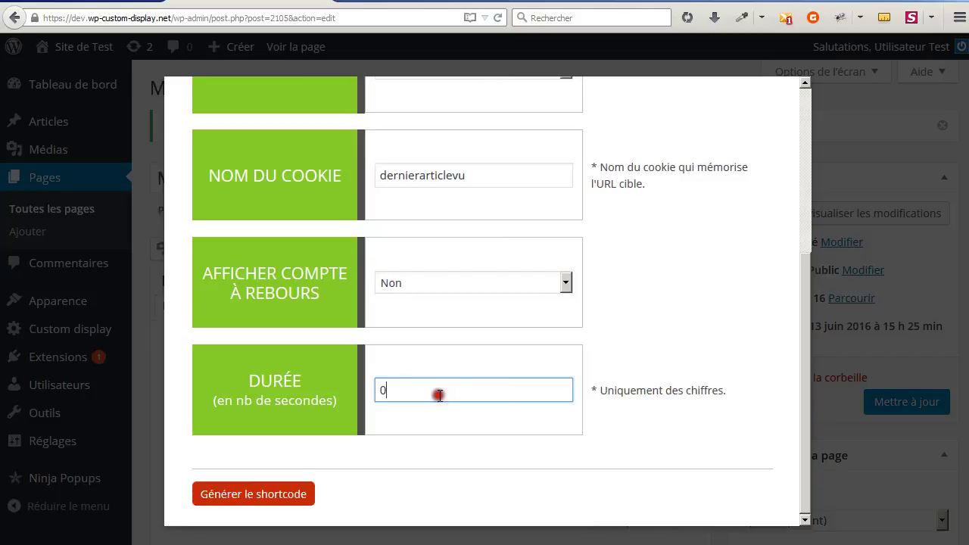
pyautogui.click(407, 385)
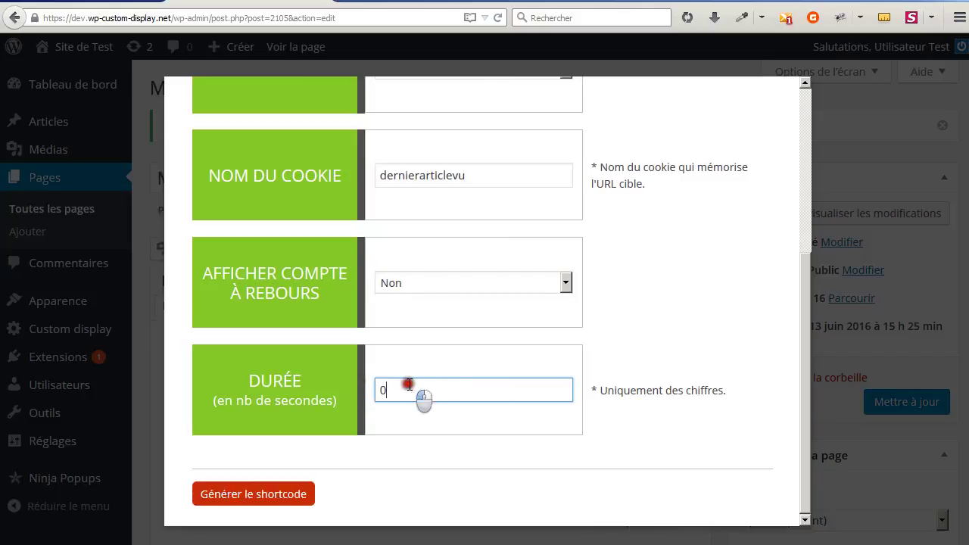
pyautogui.click(281, 499)
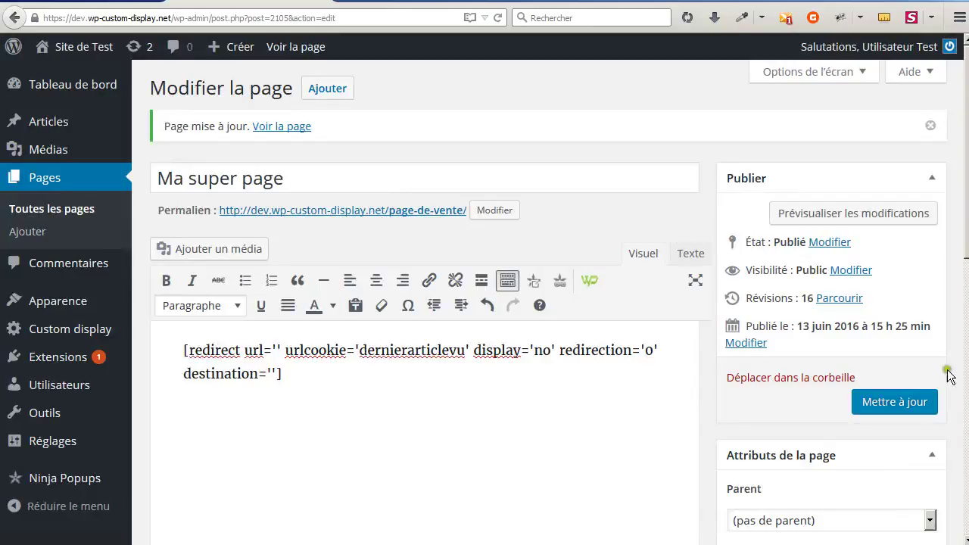
# - Update the page, reload its public version to test the cookie redirect, and return to the editor
pyautogui.click(894, 402)
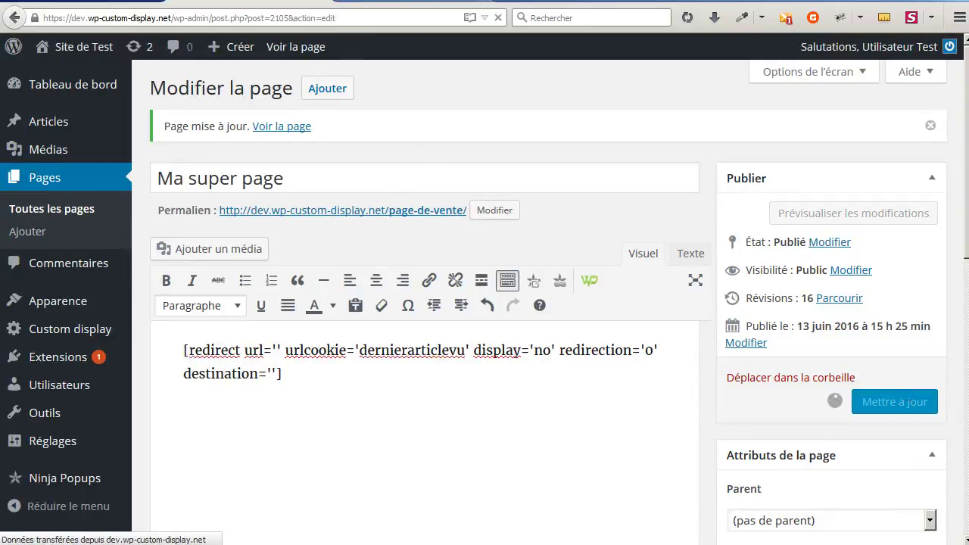
pyautogui.click(392, 2)
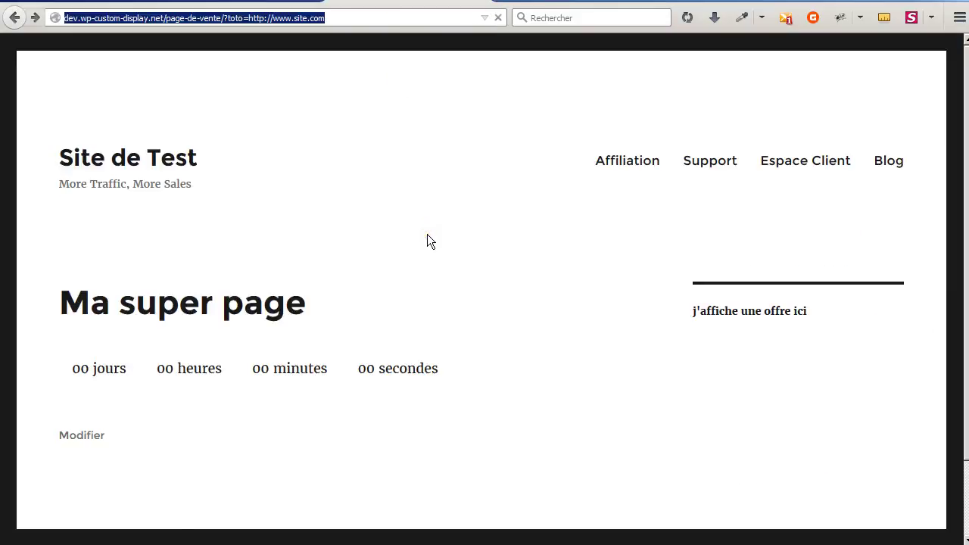
pyautogui.moveTo(337, 378); pyautogui.dragTo(108, 368)
pyautogui.click(124, 360)
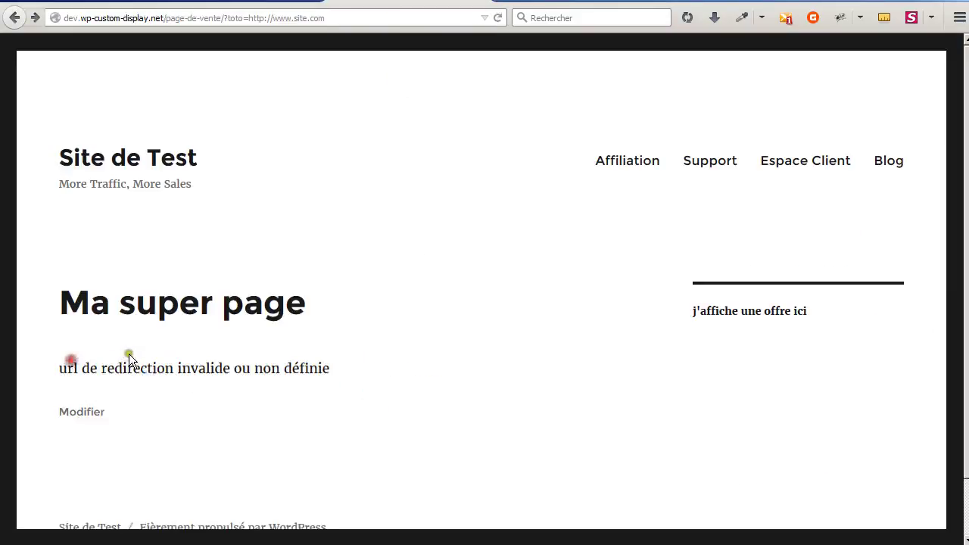
pyautogui.click(269, 0)
# - Insert a "Condition Cookie" shortcode for the existing cookie dernierarticlevu in front of the redirect shortcode
pyautogui.click(356, 384)
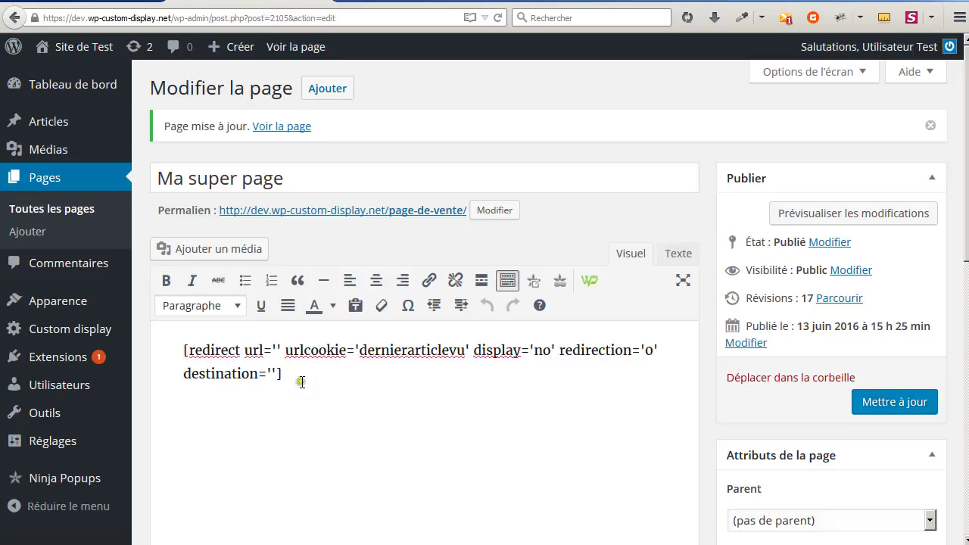
pyautogui.click(183, 348)
pyautogui.click(589, 280)
pyautogui.click(492, 174)
pyautogui.click(479, 212)
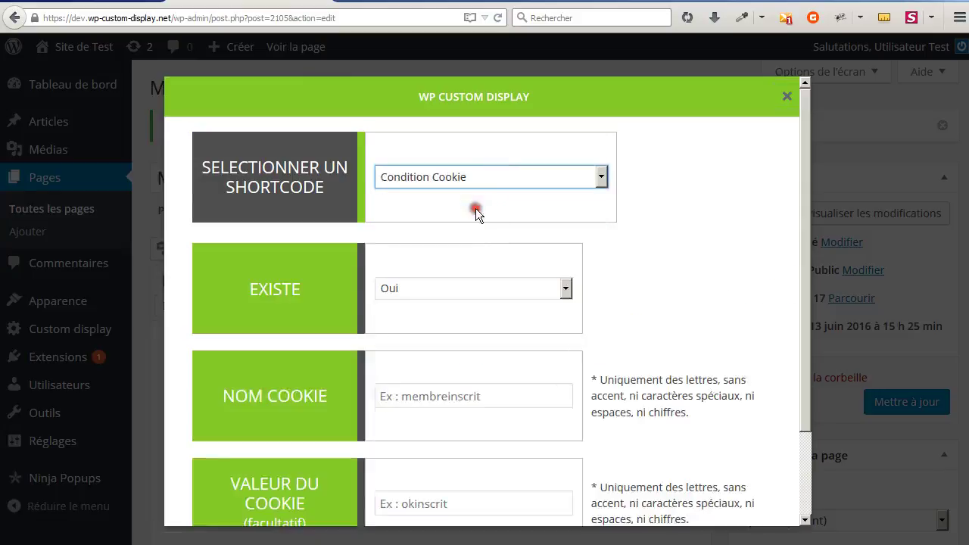
pyautogui.click(454, 397)
pyautogui.write('dernierarticlevu')
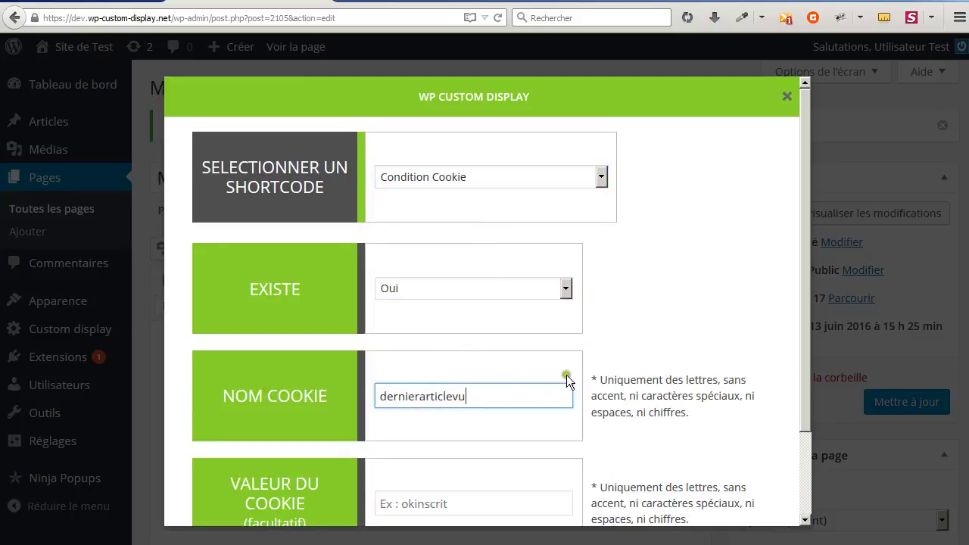
pyautogui.scroll(-3, 443, 394)
pyautogui.click(280, 494)
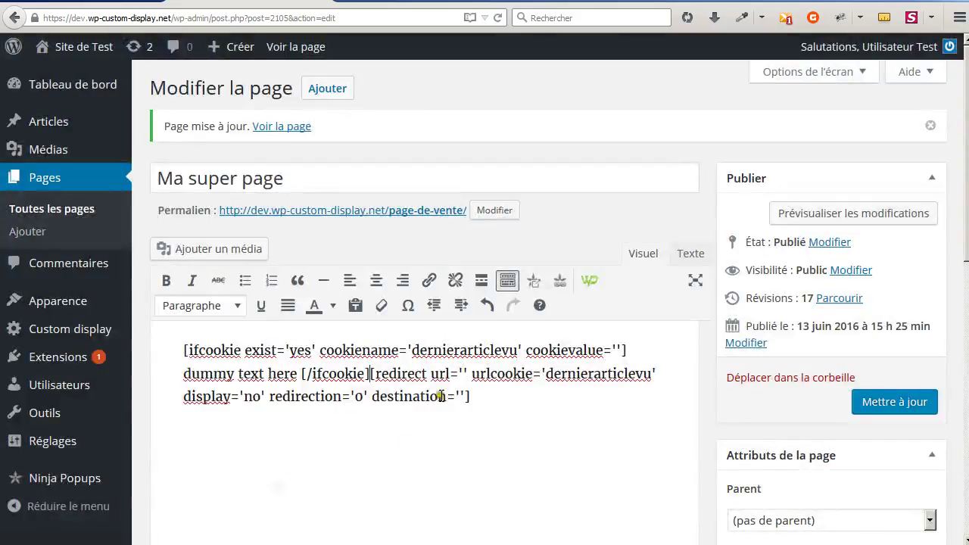
# - Move the redirect shortcode inside the ifcookie tags, replacing the text "dummy text here"
pyautogui.click(482, 401)
pyautogui.moveTo(472, 399); pyautogui.dragTo(372, 374)
pyautogui.press('Delete')
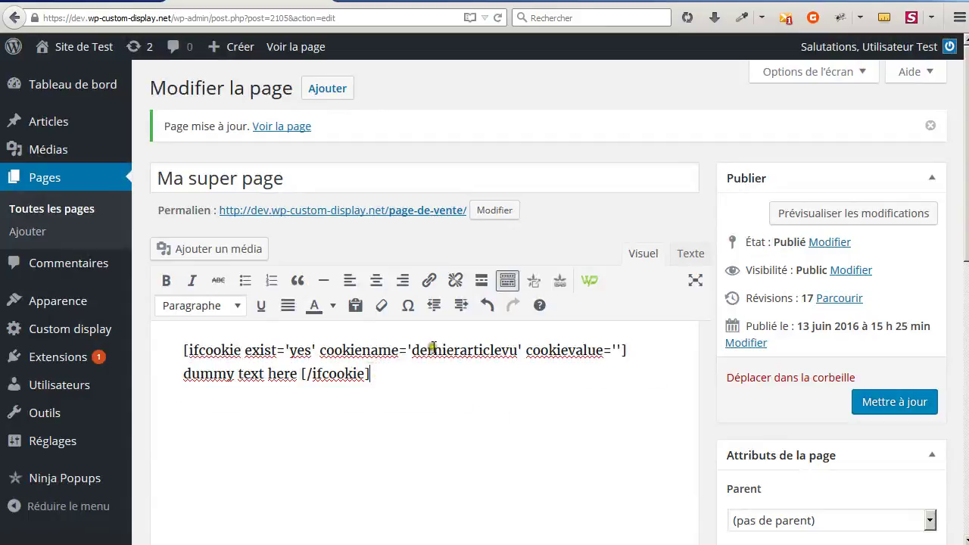
pyautogui.click(448, 350)
pyautogui.doubleClick(448, 350)
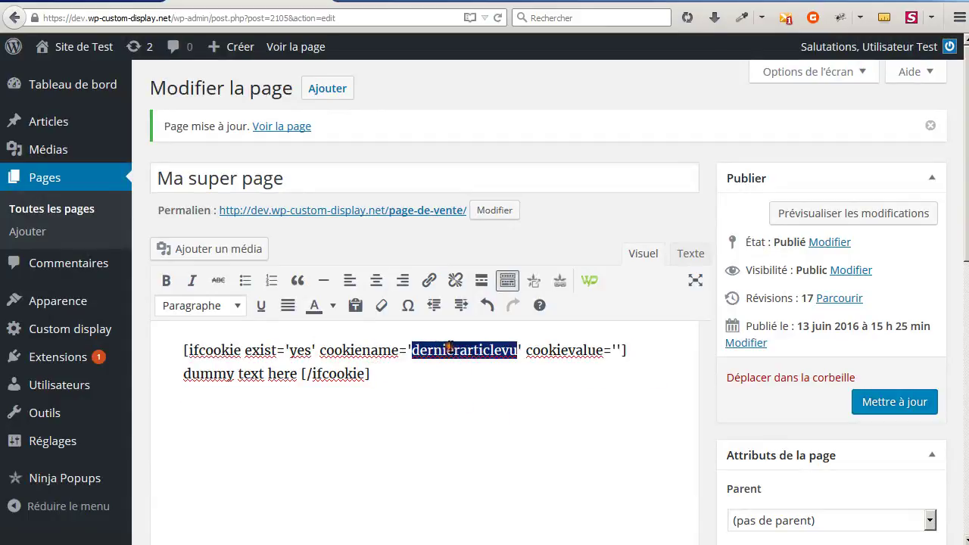
pyautogui.click(299, 373)
pyautogui.moveTo(299, 373); pyautogui.dragTo(184, 383)
pyautogui.write("[redirect url='' urlcookie='dernierarticlevu' display='no' redirection='0' destination='']")
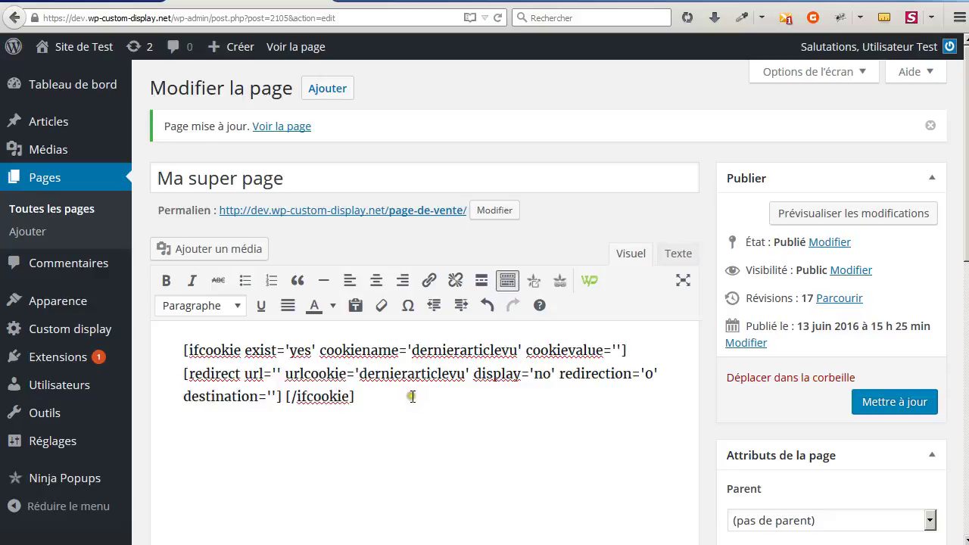
# - Update the page, reload its public version to check the conditional redirect, and return to the editor
pyautogui.click(891, 406)
pyautogui.click(323, 49)
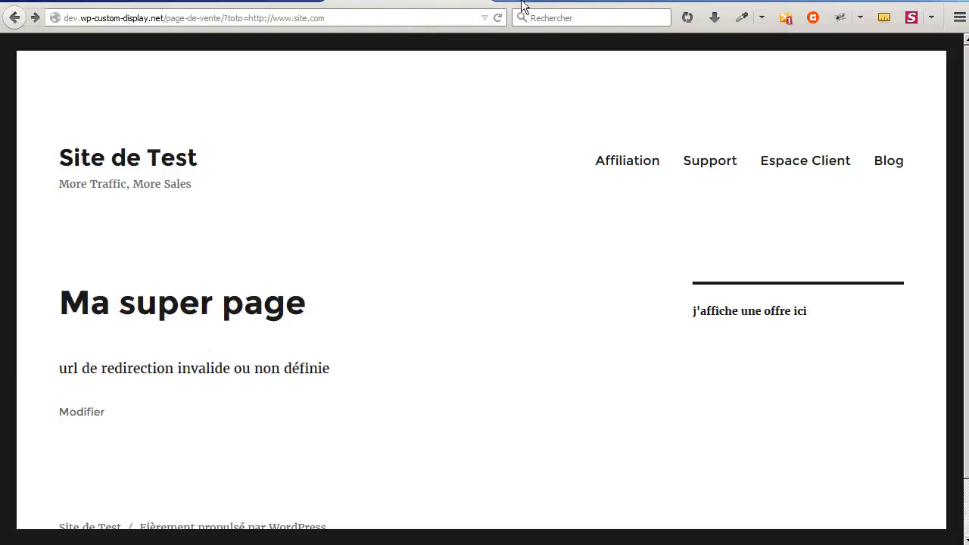
pyautogui.click(498, 16)
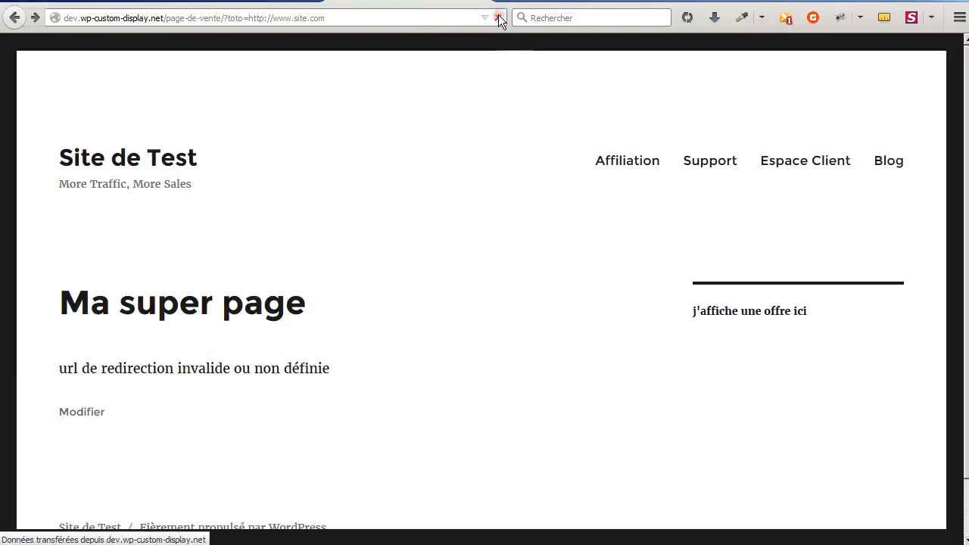
pyautogui.hotkey('alt', 'Left')
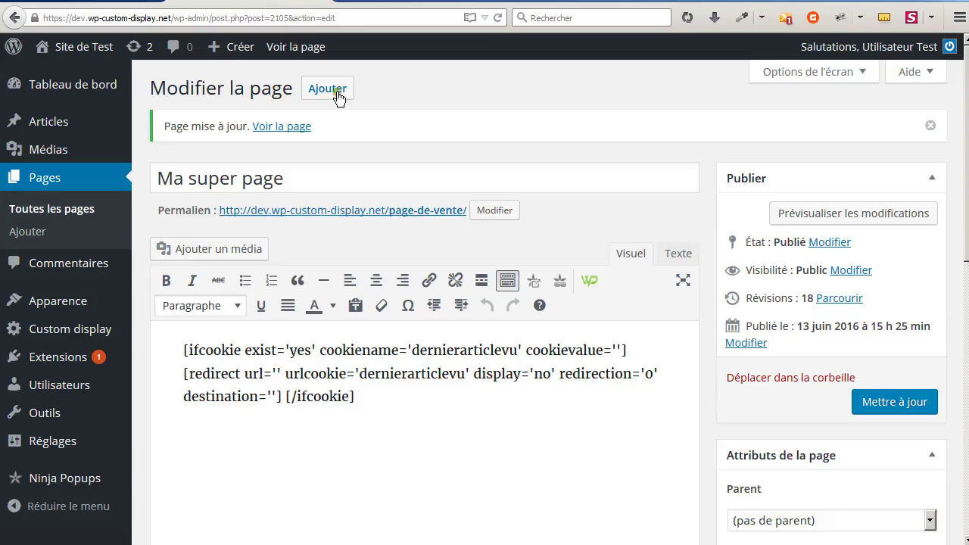
pyautogui.click(392, 2)
pyautogui.click(285, 345)
pyautogui.click(280, 2)
pyautogui.click(378, 404)
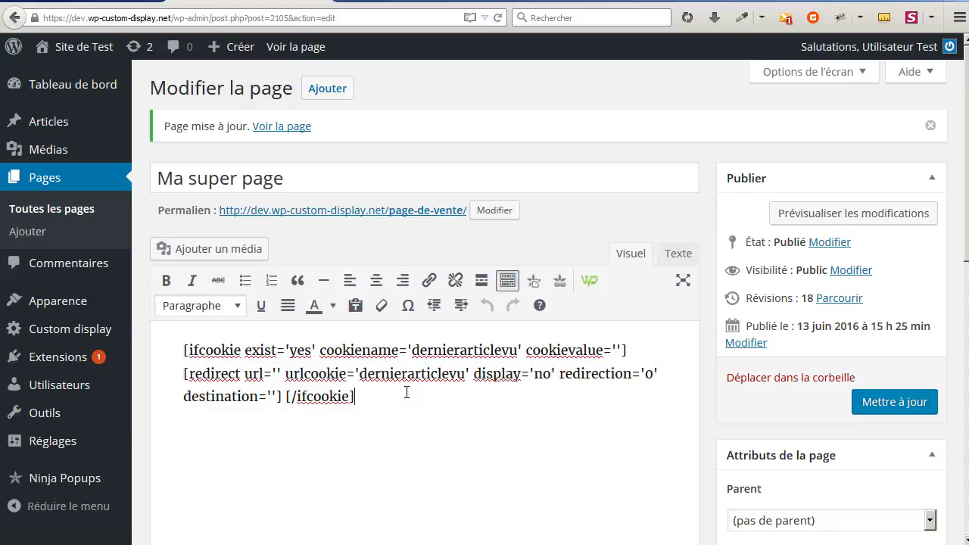
pyautogui.click(374, 407)
pyautogui.click(426, 425)
pyautogui.click(424, 423)
pyautogui.click(382, 395)
pyautogui.moveTo(370, 399); pyautogui.dragTo(169, 353)
pyautogui.click(394, 399)
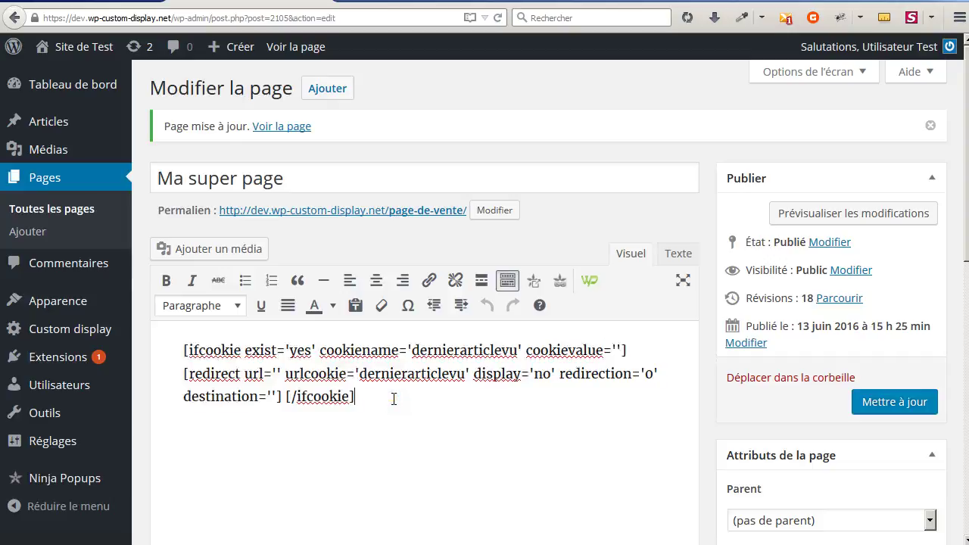